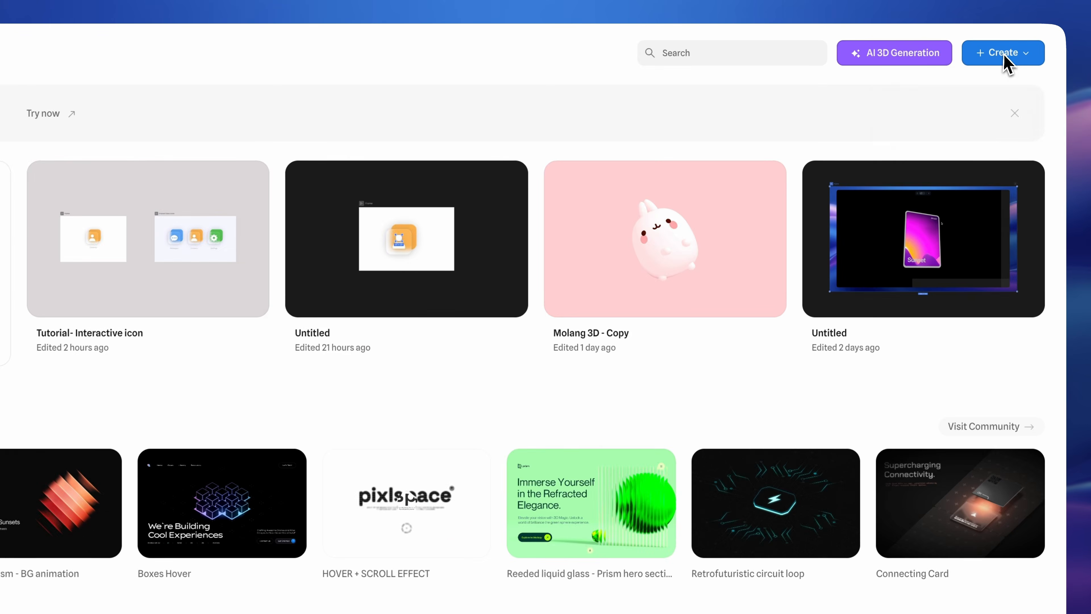
Create a new Hana 2D design and draw a large frame in the middle of the canvas
{"action": "left_click", "coordinate": [1007, 42]}
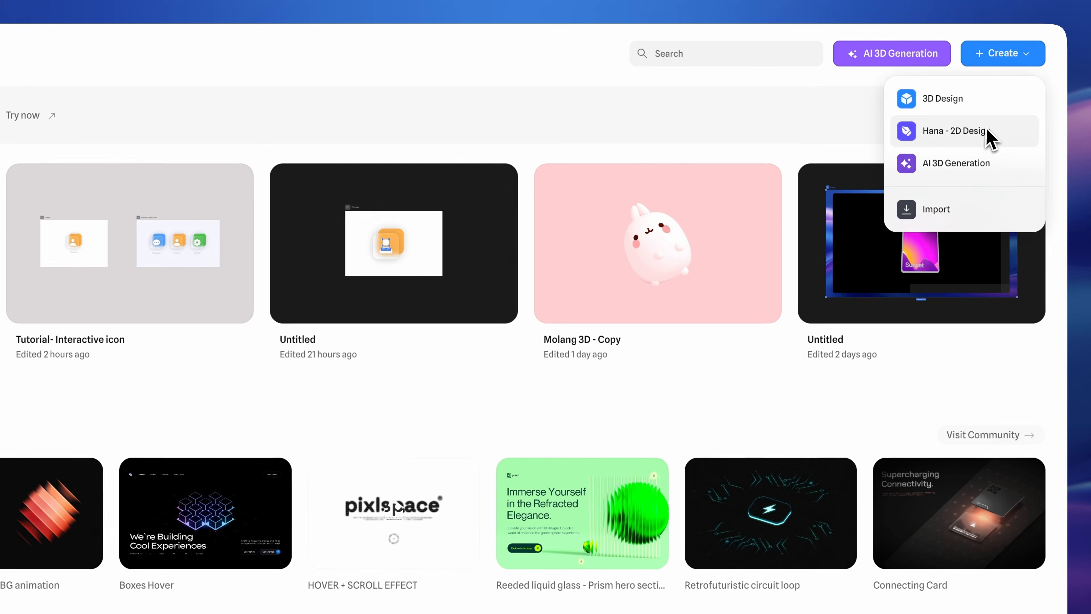
{"action": "left_click", "coordinate": [954, 91]}
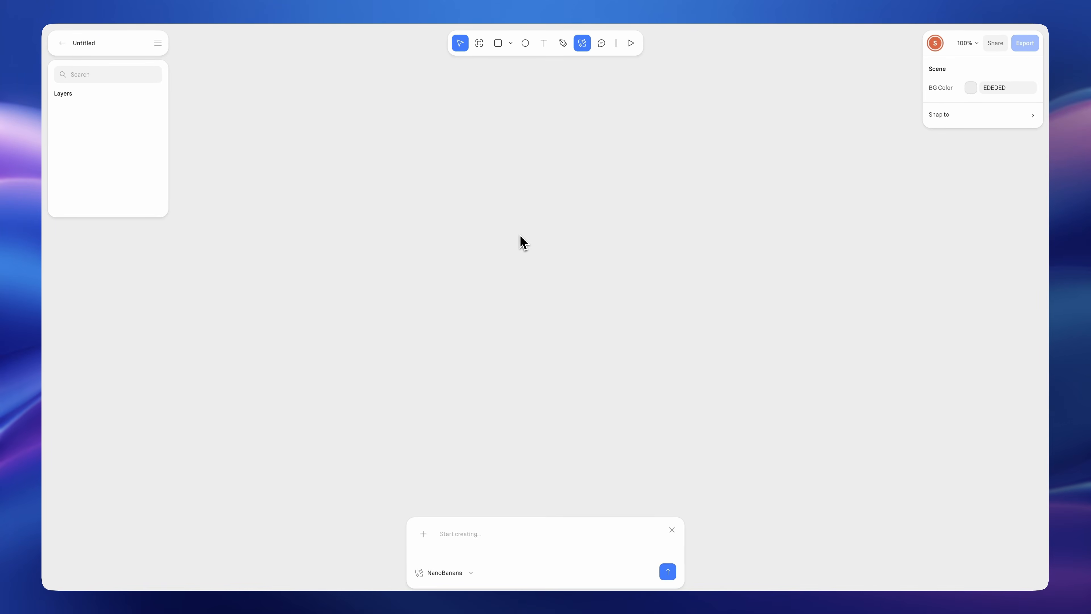
{"action": "left_click_drag", "start_coordinate": [329, 173], "coordinate": [739, 456]}
{"action": "left_click", "coordinate": [827, 404]}
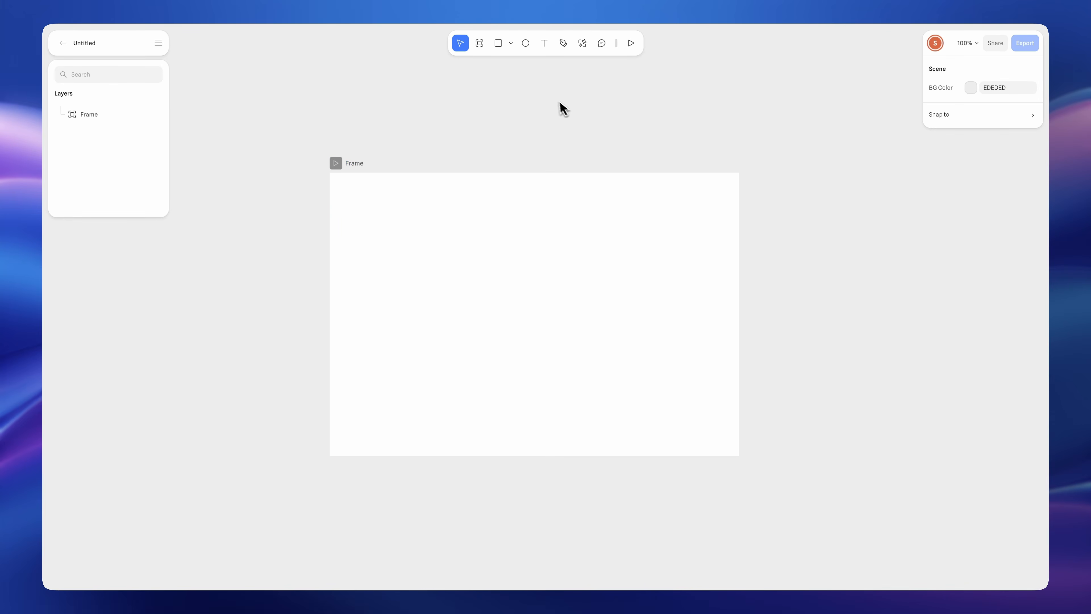
Place a 100 × 100 frame near the centre of the large frame and fill it with FFB24D
{"action": "left_click", "coordinate": [480, 42]}
{"action": "left_click", "coordinate": [524, 298]}
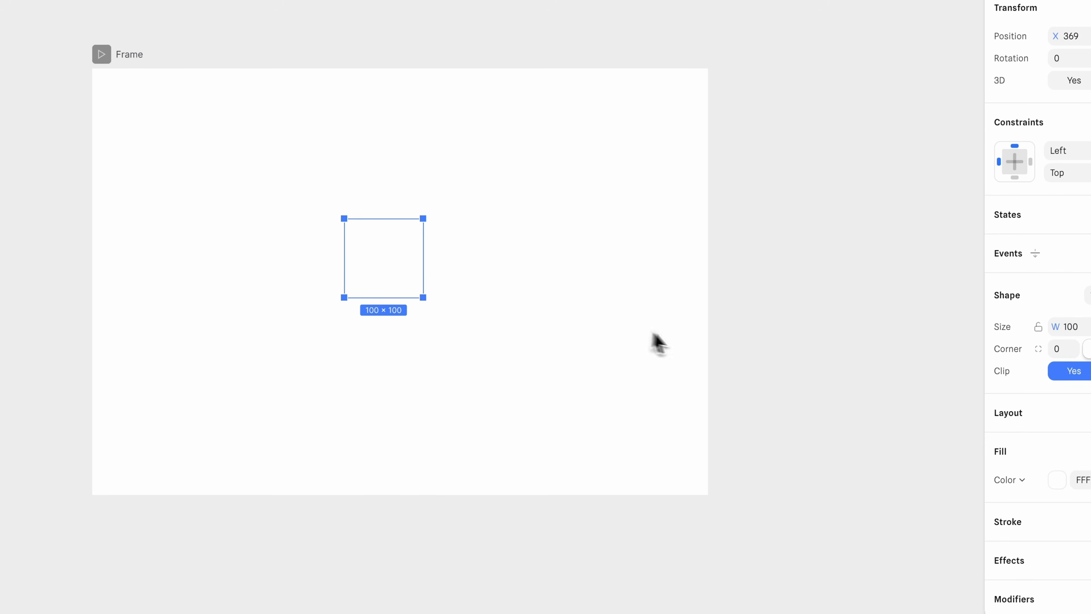
{"action": "left_click", "coordinate": [1084, 480]}
{"action": "type", "text": "FFB24D"}
{"action": "key", "text": "Return"}
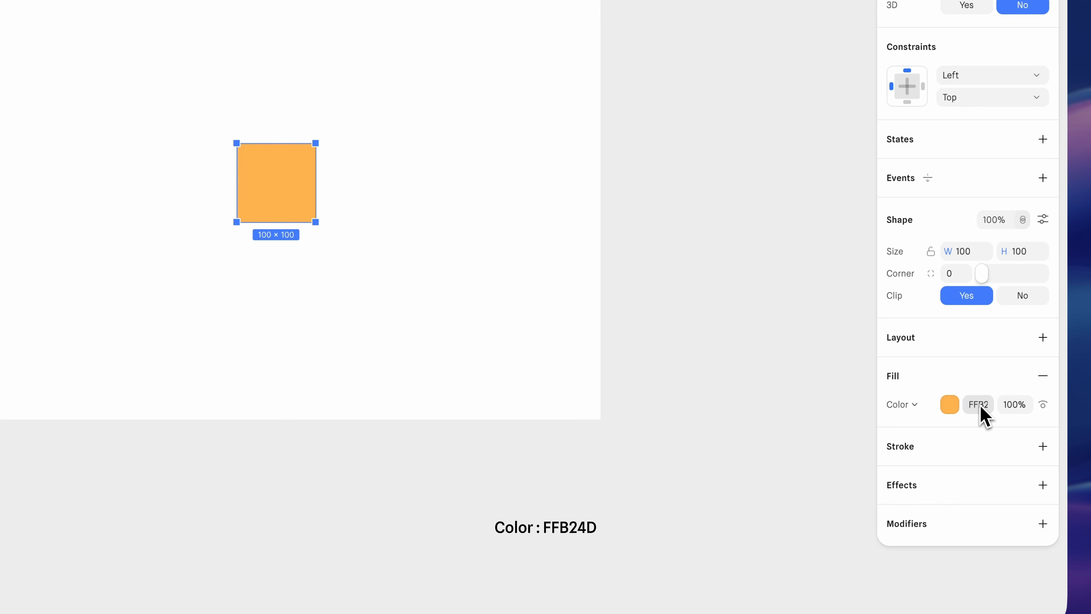
Resize the orange square to 144 × 144 and round its corners to 32
{"action": "left_click", "coordinate": [978, 254]}
{"action": "type", "text": "144"}
{"action": "key", "text": "Return"}
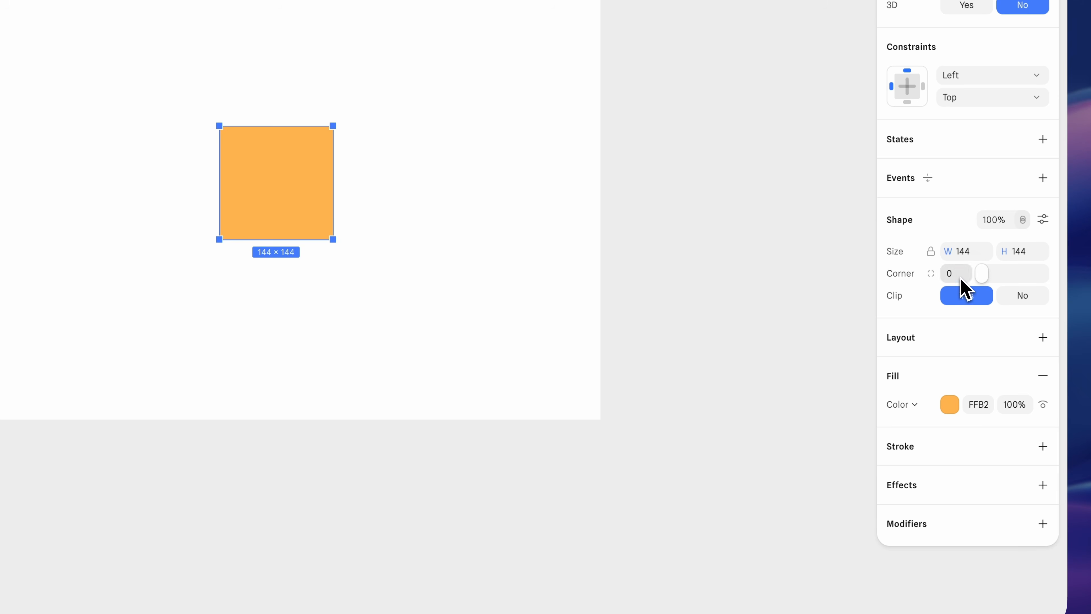
{"action": "key", "text": "Return"}
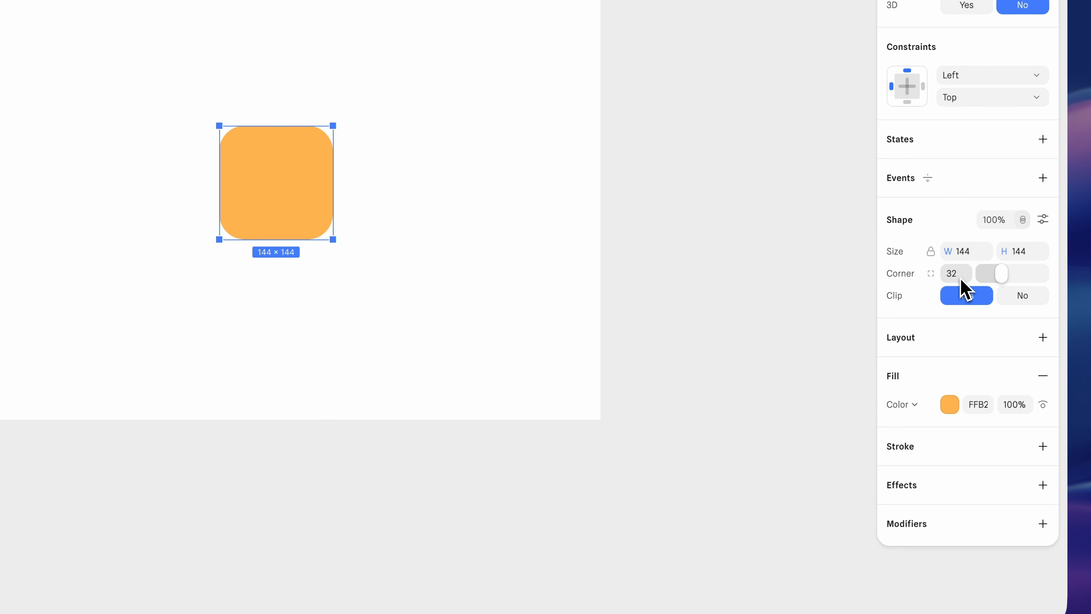
Add a white stroke to the orange square with 10% opacity, thickness 1 and position Inside
{"action": "left_click", "coordinate": [1043, 447]}
{"action": "left_click", "coordinate": [1016, 473]}
{"action": "type", "text": "10"}
{"action": "key", "text": "Return"}
{"action": "left_click", "coordinate": [973, 460]}
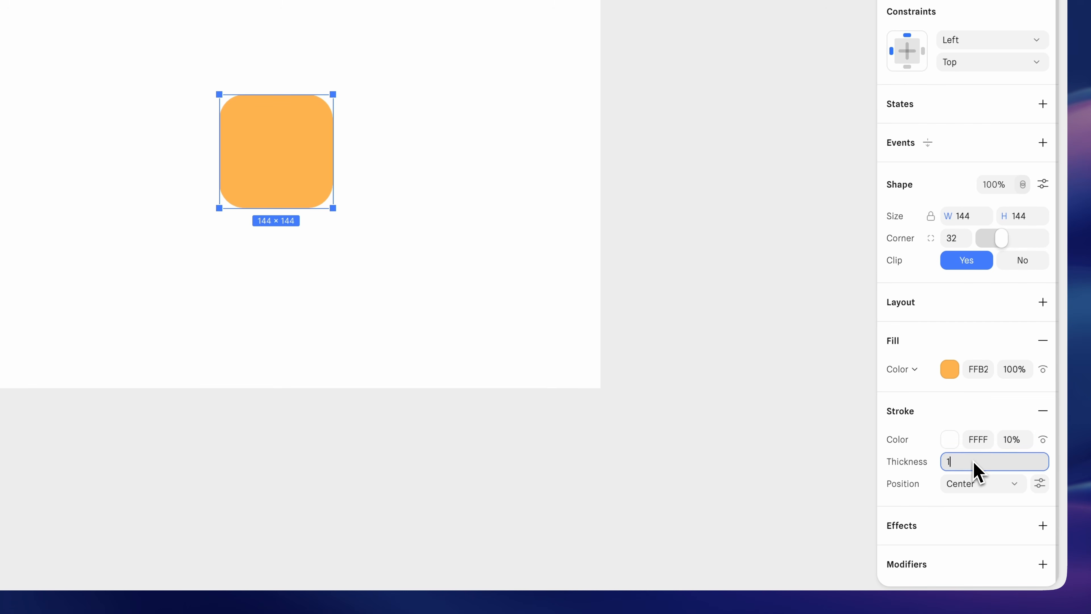
{"action": "left_click", "coordinate": [968, 485]}
{"action": "left_click", "coordinate": [959, 432]}
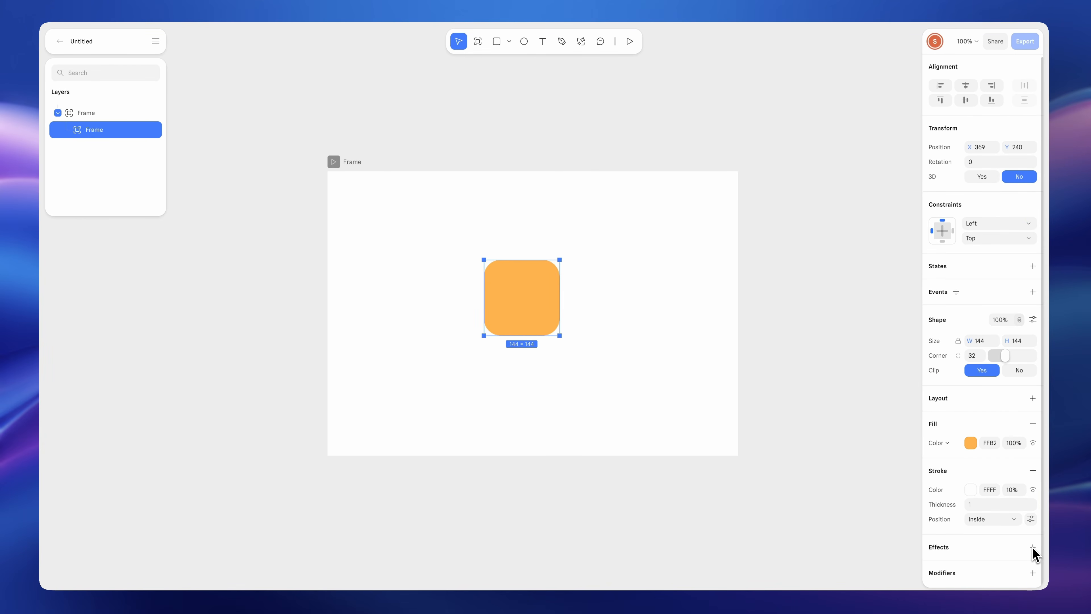
Add a drop shadow to the orange square with a Y offset of 0 and a blur of 64
{"action": "left_click", "coordinate": [1033, 547]}
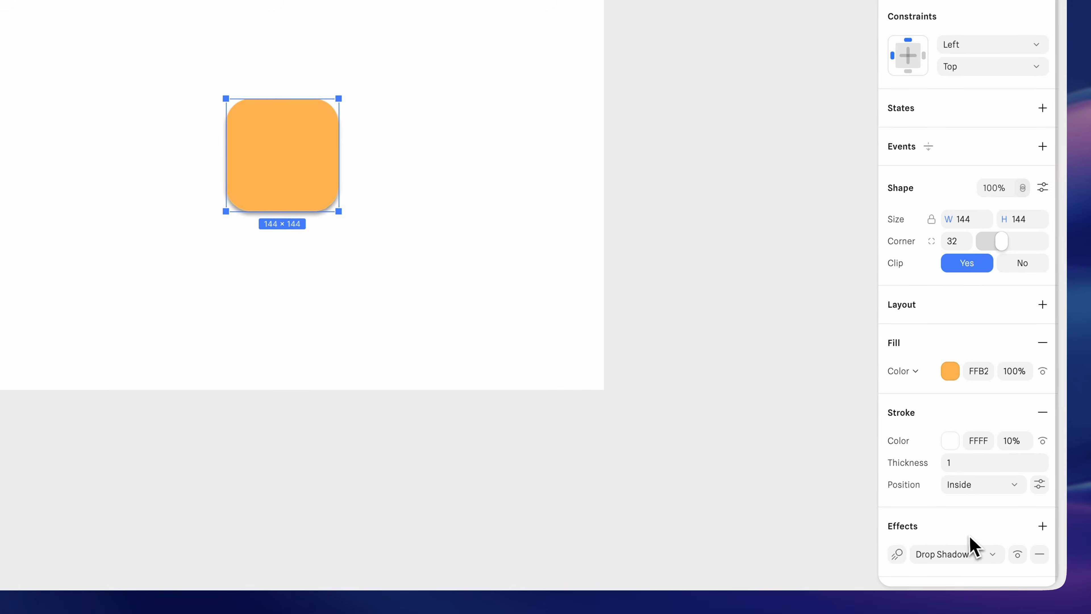
{"action": "left_click", "coordinate": [897, 556]}
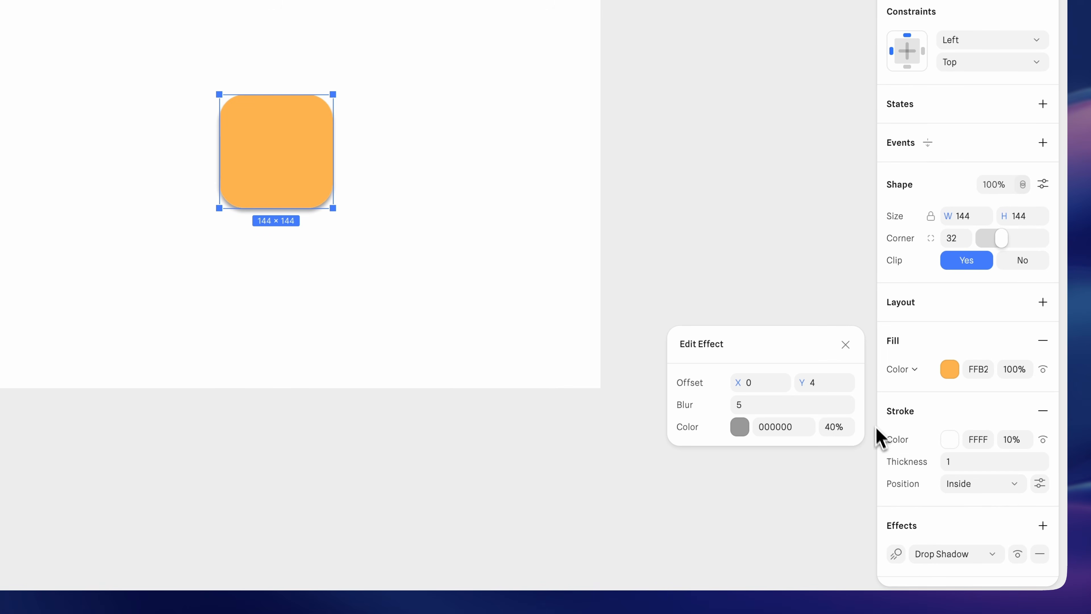
{"action": "left_click", "coordinate": [821, 387]}
{"action": "type", "text": "0"}
{"action": "key", "text": "Return"}
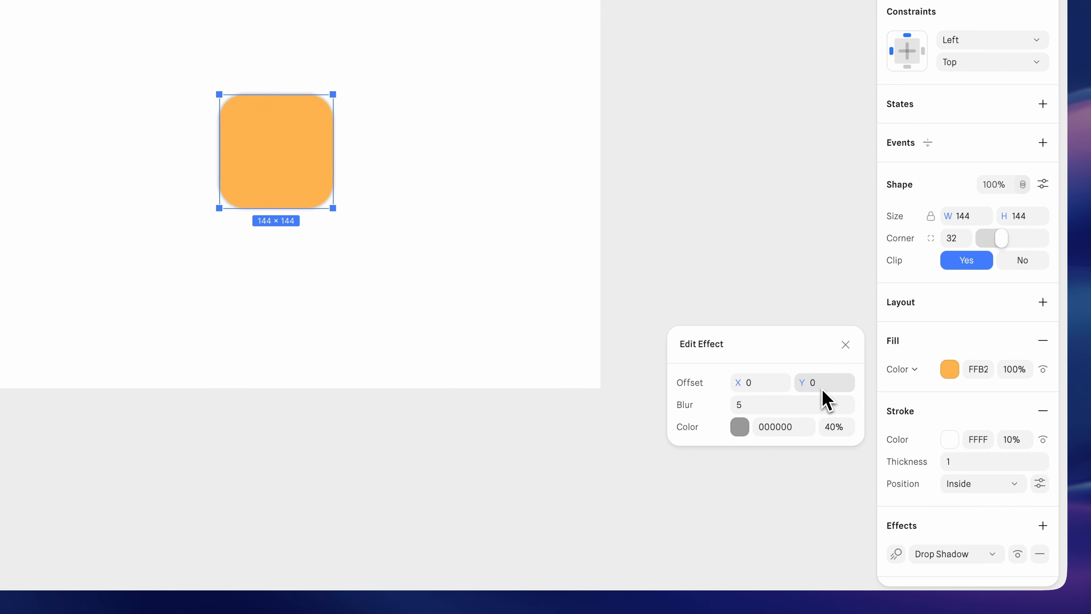
{"action": "left_click", "coordinate": [760, 404]}
{"action": "key", "text": "Return"}
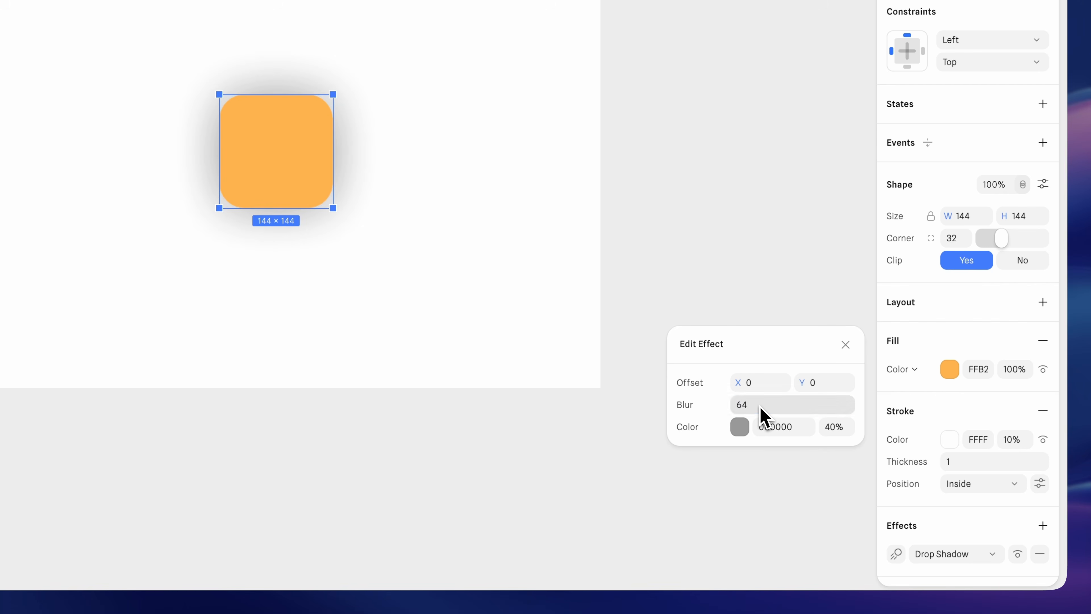
Set the drop shadow's colour to 1A1A1F at 15% opacity
{"action": "left_click", "coordinate": [789, 435]}
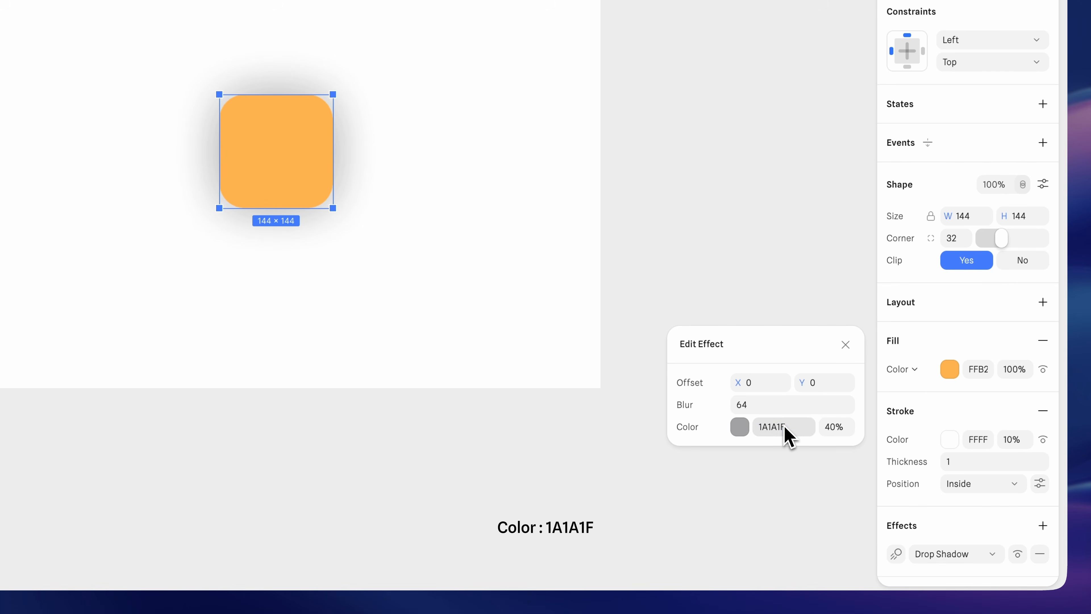
{"action": "left_click", "coordinate": [834, 429]}
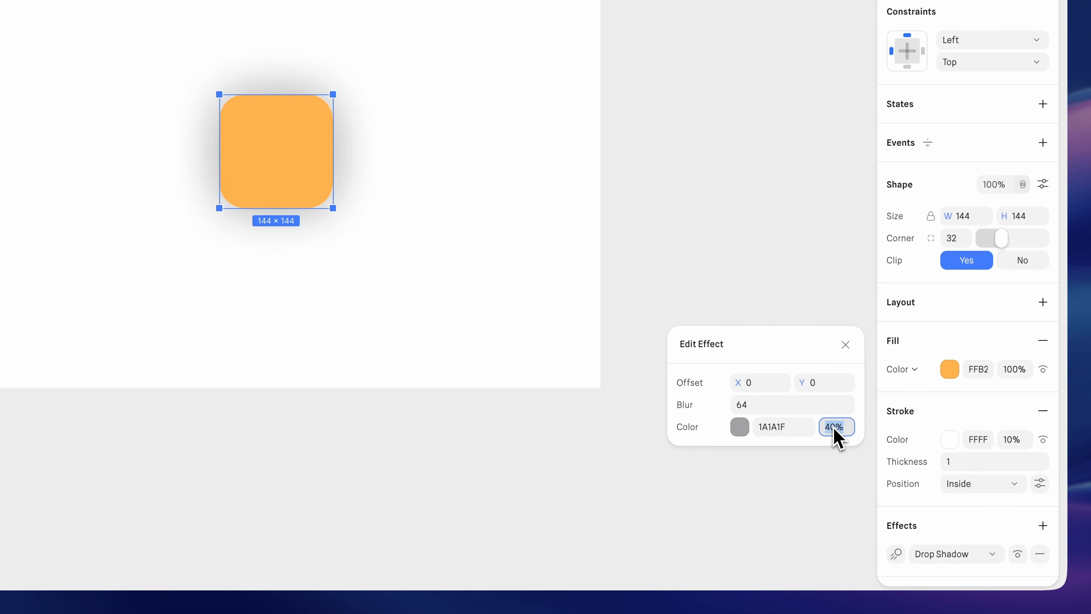
{"action": "type", "text": "15"}
{"action": "key", "text": "Return"}
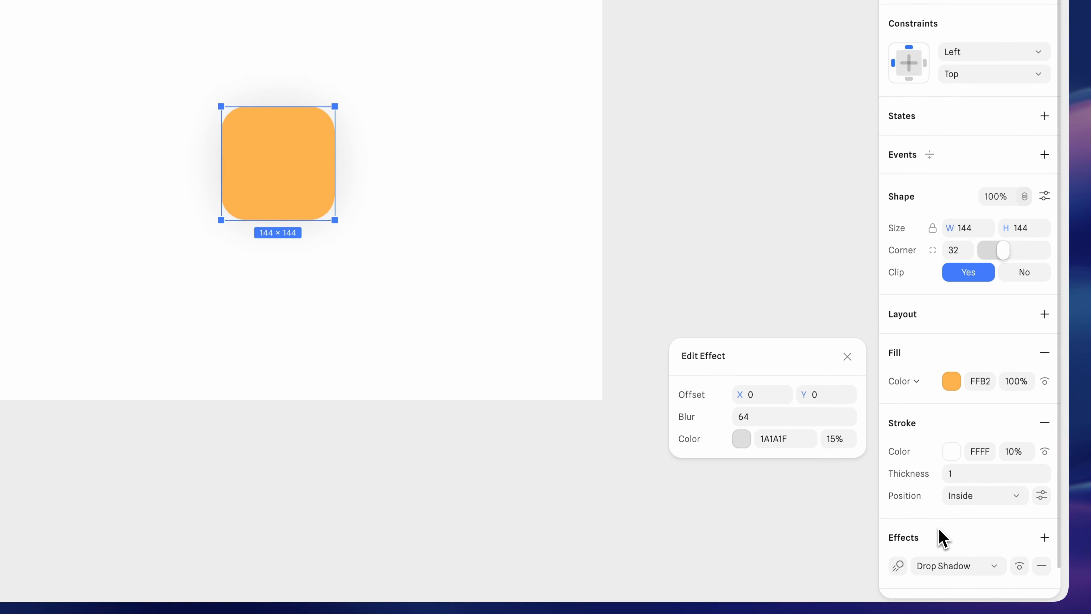
{"action": "left_click", "coordinate": [939, 535]}
Add an inner shadow to the orange square and set its Y offset to 1
{"action": "scroll", "coordinate": [1035, 554], "scroll_direction": "down", "scroll_amount": 1}
{"action": "left_click", "coordinate": [1043, 520]}
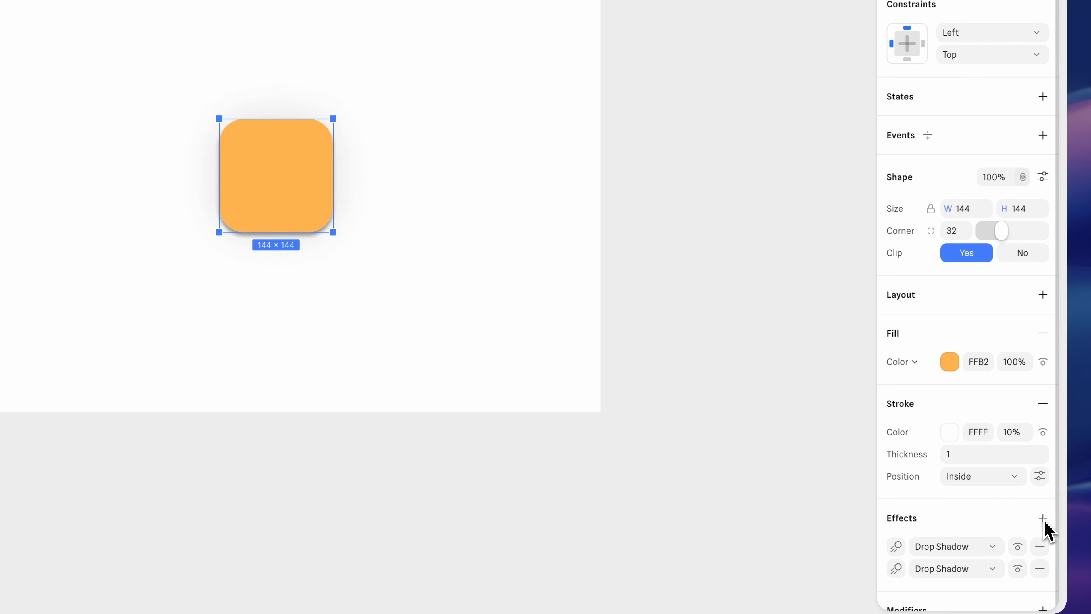
{"action": "left_click", "coordinate": [986, 546]}
{"action": "left_click", "coordinate": [958, 396]}
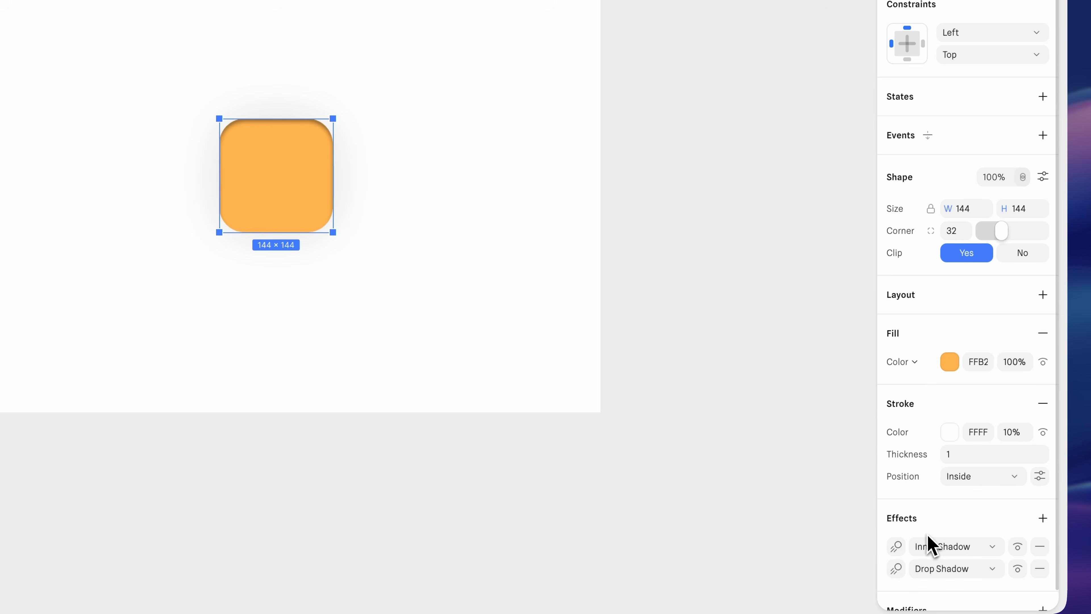
{"action": "left_click", "coordinate": [899, 549]}
{"action": "left_click", "coordinate": [830, 408]}
{"action": "type", "text": "1"}
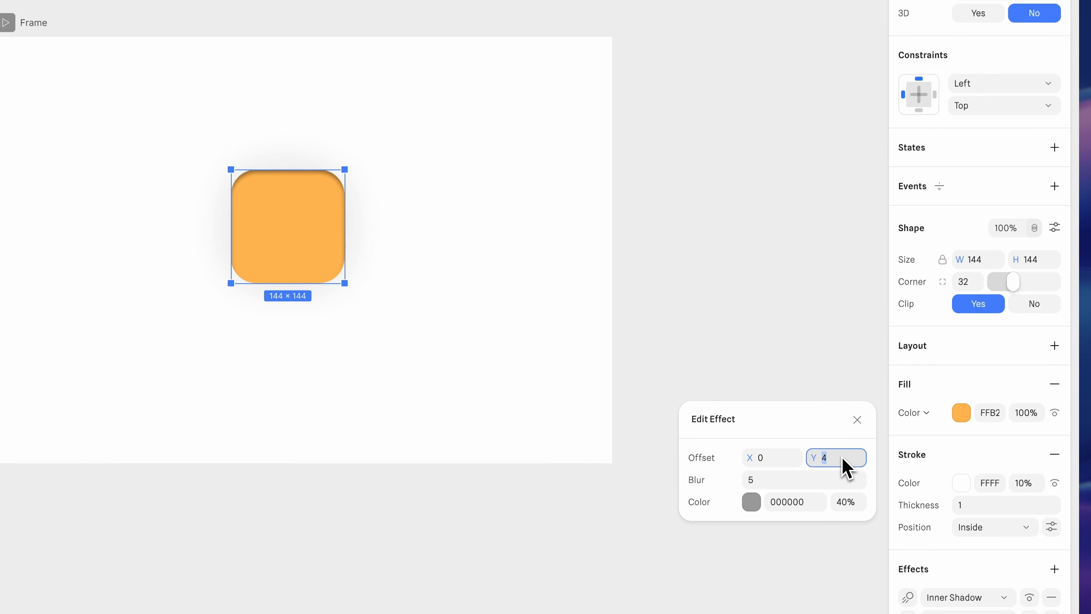
{"action": "key", "text": "Return"}
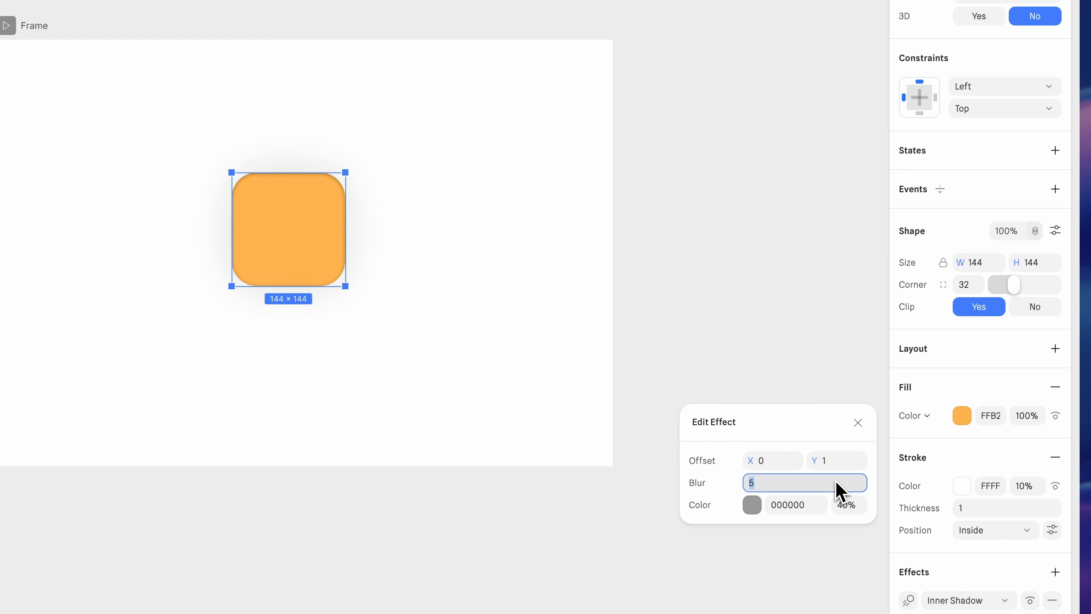
Set the inner shadow's blur to 3 and its colour to FFFFFF at 50% opacity
{"action": "left_click", "coordinate": [752, 505]}
{"action": "left_click_drag", "start_coordinate": [689, 407], "coordinate": [677, 169]}
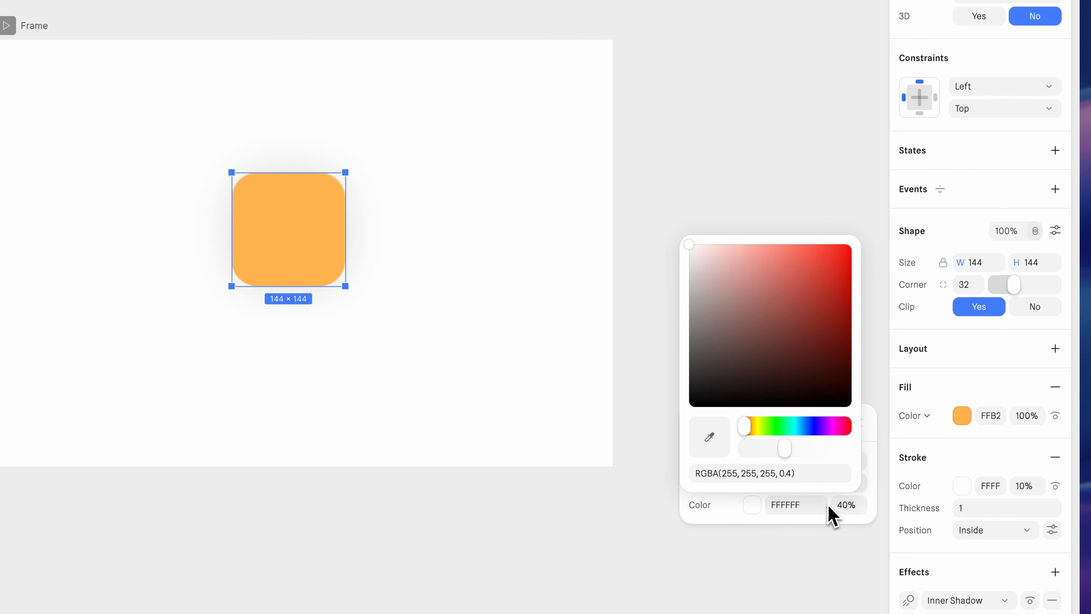
{"action": "left_click", "coordinate": [852, 510]}
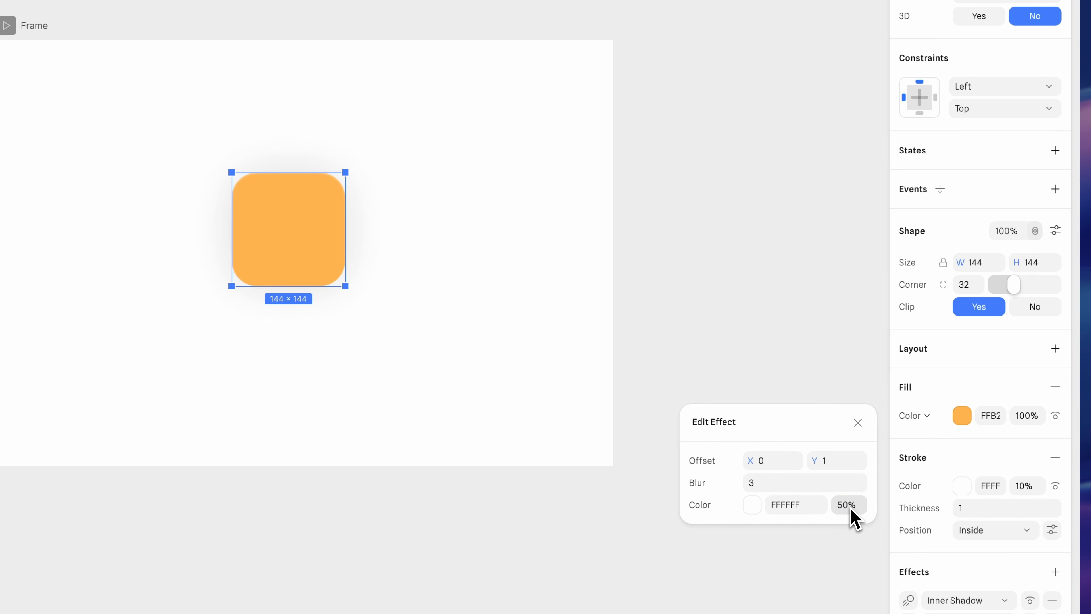
Add another drop shadow to the orange square with a blur of 12 and reduce its opacity
{"action": "left_click", "coordinate": [1056, 572]}
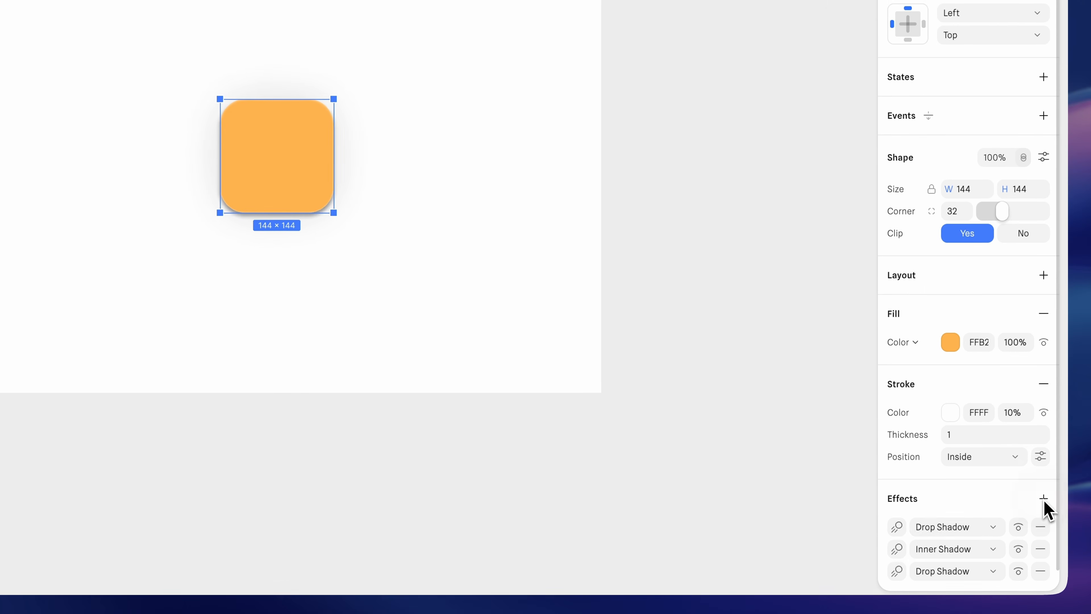
{"action": "left_click", "coordinate": [895, 523]}
{"action": "left_click", "coordinate": [749, 406]}
{"action": "type", "text": "12"}
{"action": "key", "text": "Return"}
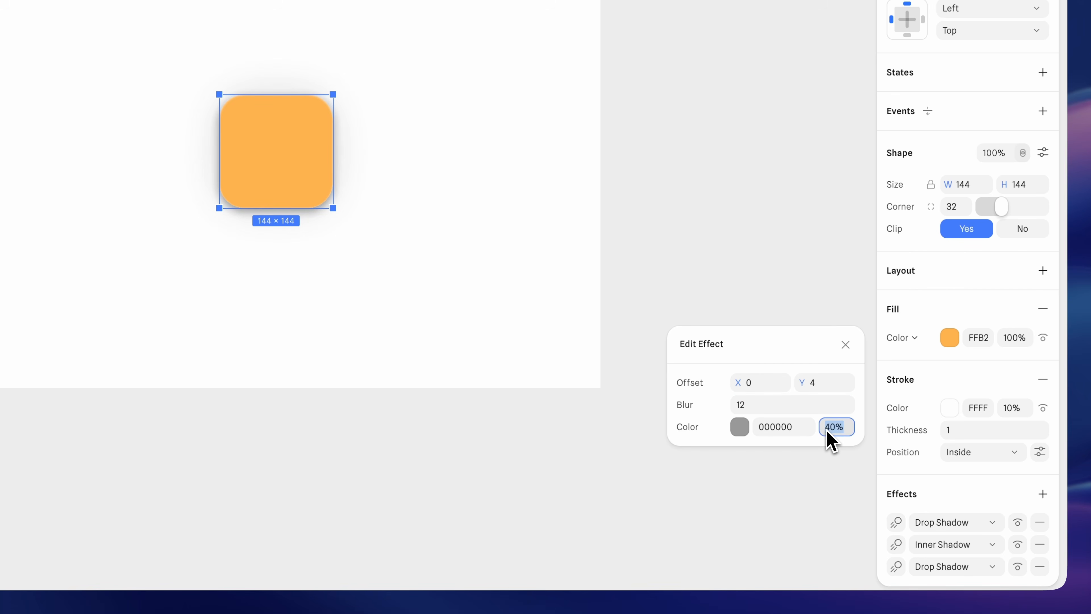
{"action": "key", "text": "Return"}
{"action": "left_click", "coordinate": [391, 132]}
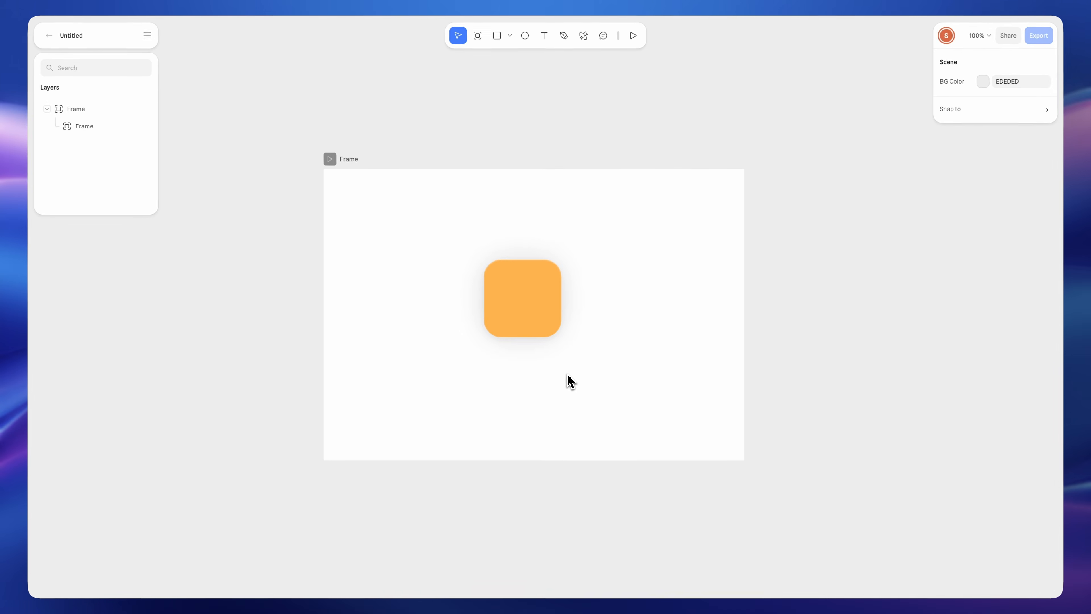
Rename the orange square's layer to "Orange BG" and place a duplicate slightly below and to the left of it
{"action": "left_click", "coordinate": [534, 307]}
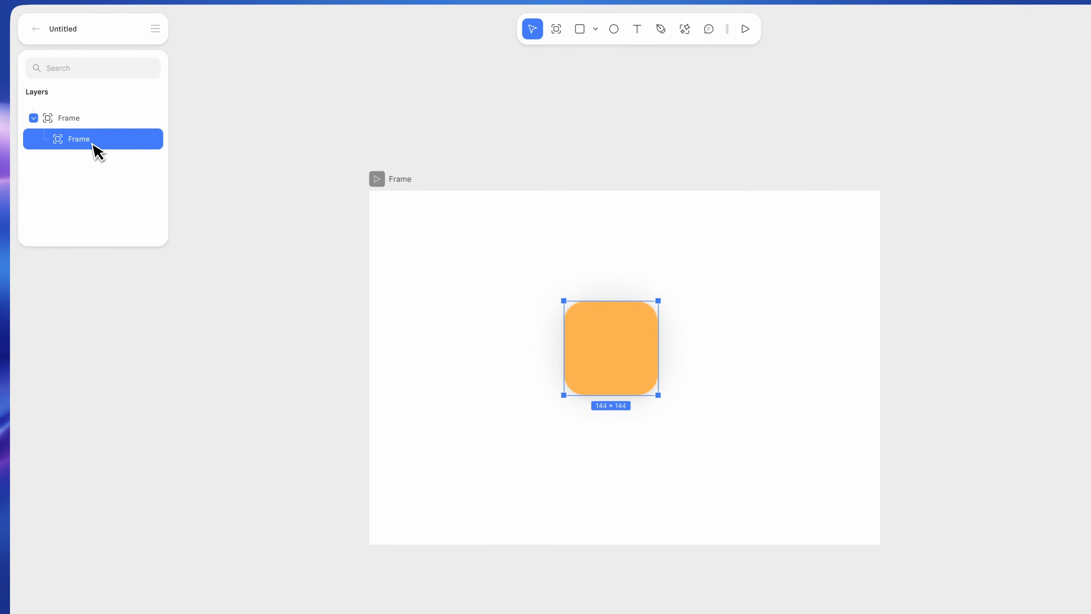
{"action": "double_click", "coordinate": [93, 143]}
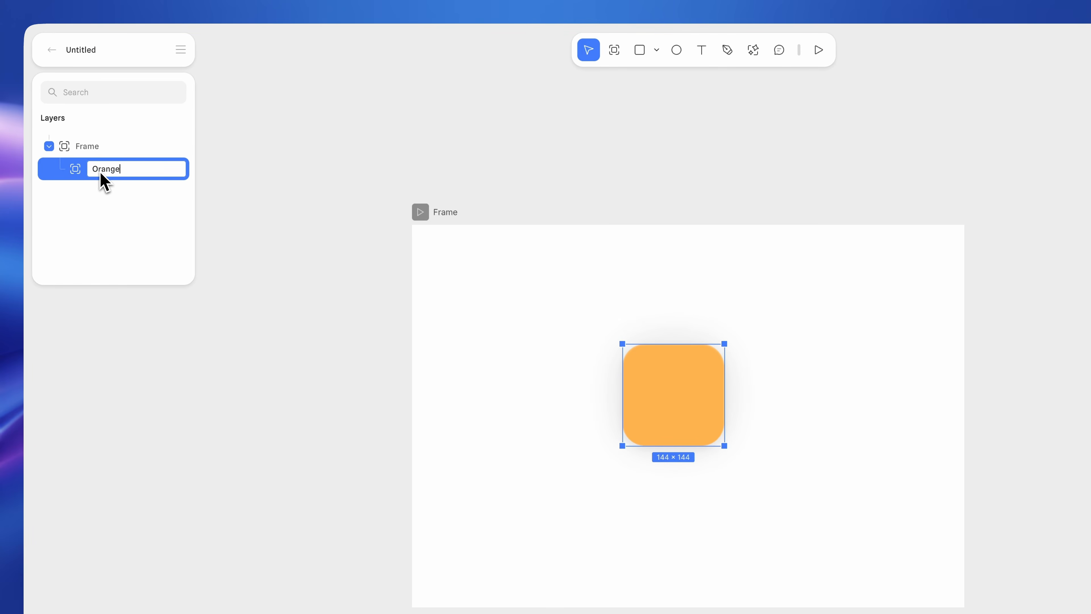
{"action": "key", "text": "Return"}
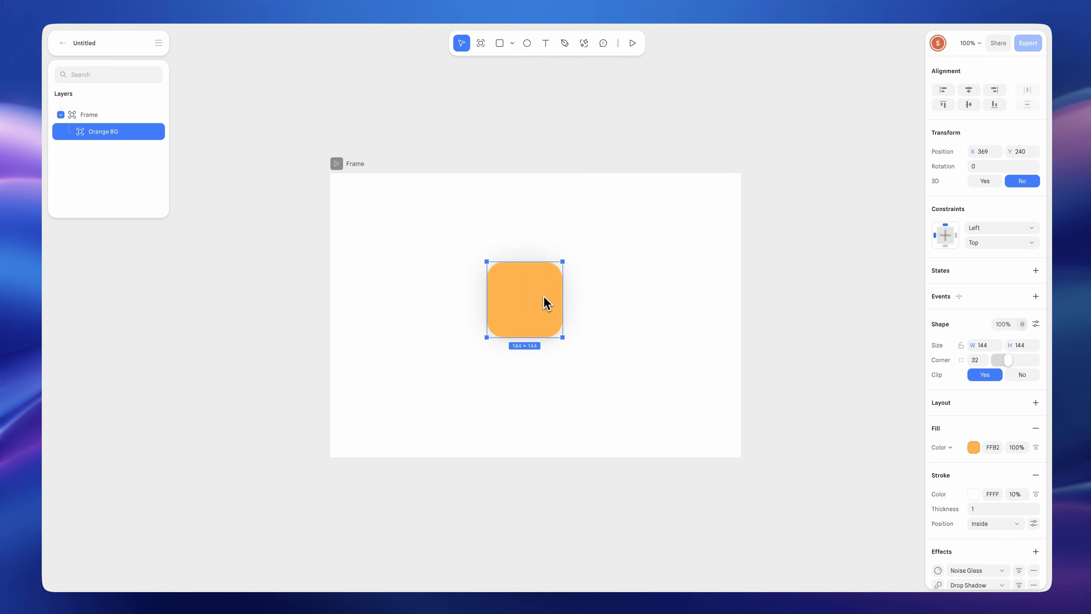
{"action": "key", "text": "super+d"}
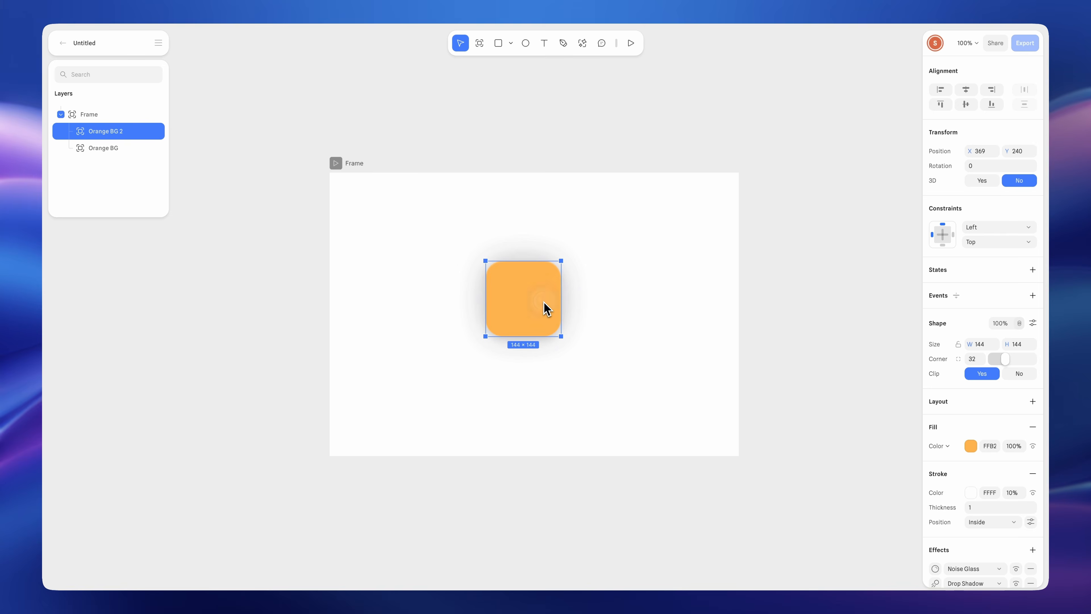
{"action": "left_click_drag", "start_coordinate": [543, 302], "coordinate": [526, 314]}
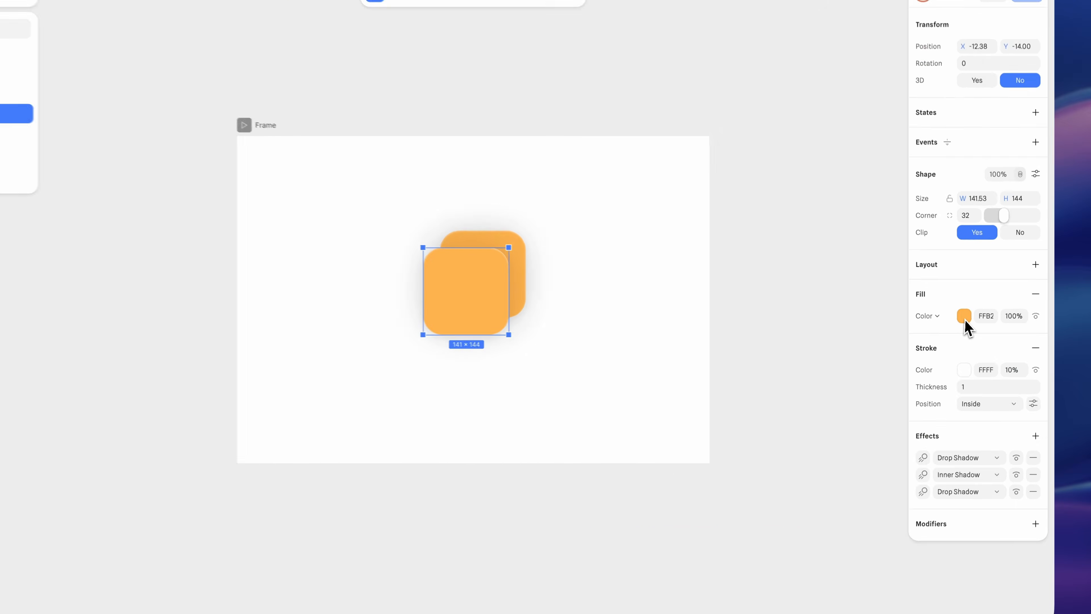
Change the duplicated square's fill to white FFFFFF at 5% opacity
{"action": "left_click", "coordinate": [970, 446]}
{"action": "left_click_drag", "start_coordinate": [1003, 327], "coordinate": [814, 295]}
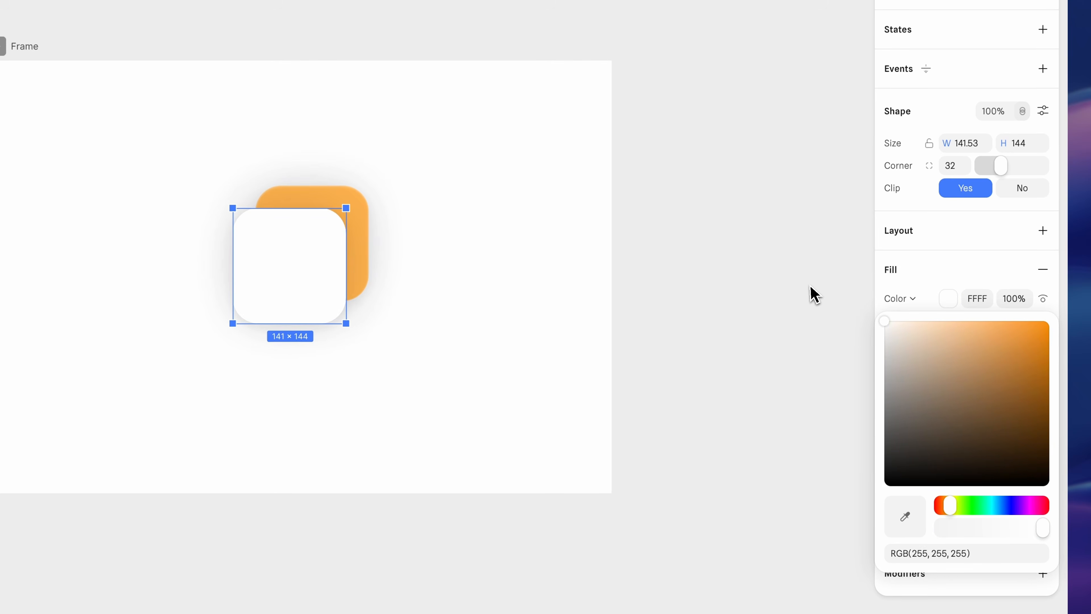
{"action": "left_click", "coordinate": [1012, 302]}
{"action": "type", "text": "5"}
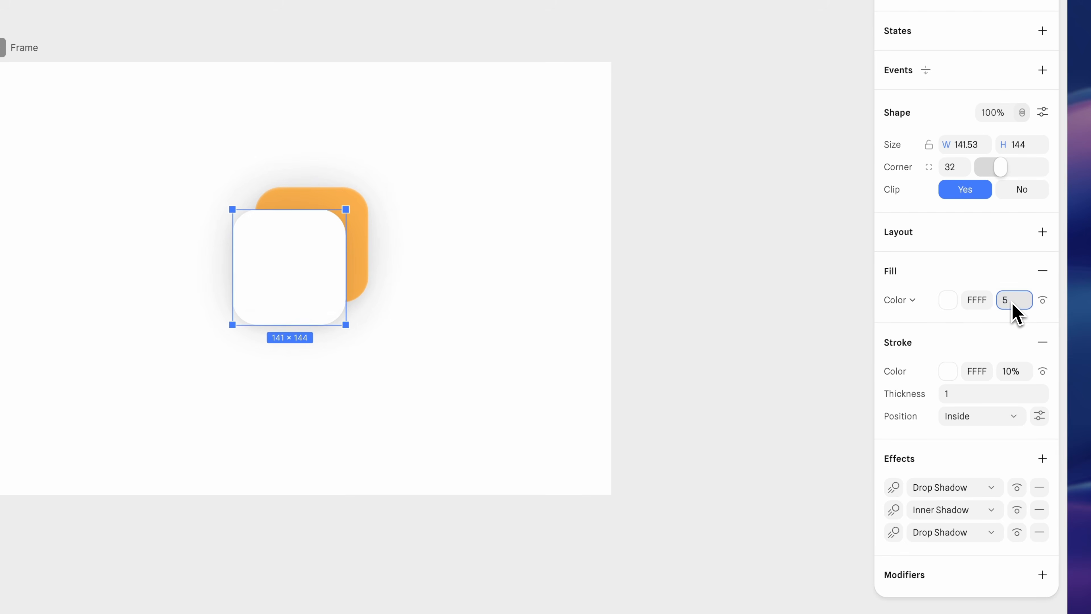
{"action": "key", "text": "Return"}
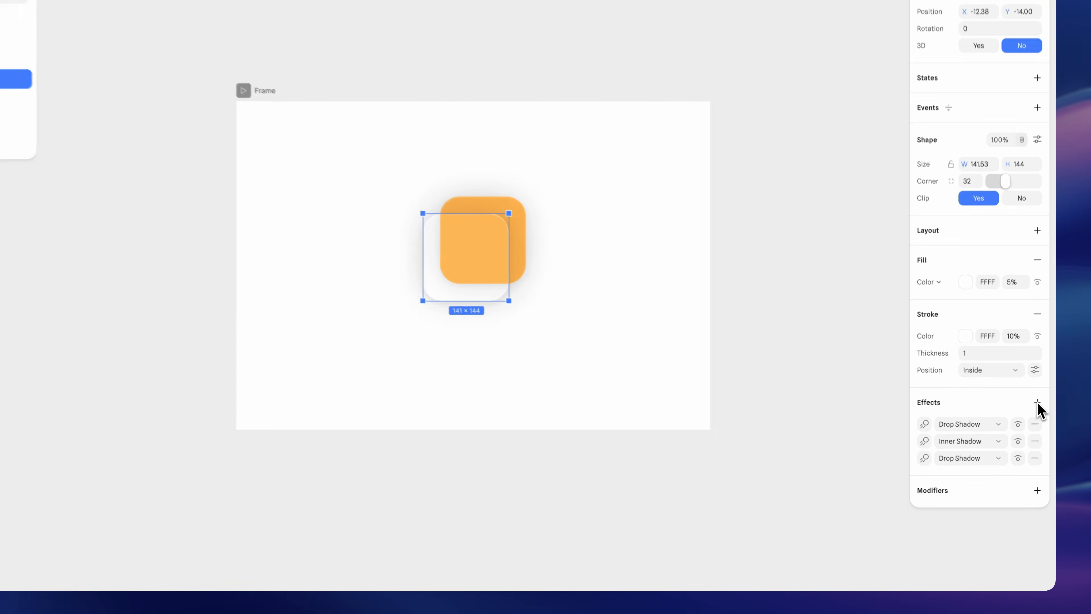
Add a Noise Glass effect to the duplicated square
{"action": "left_click", "coordinate": [1049, 431]}
{"action": "left_click", "coordinate": [948, 376]}
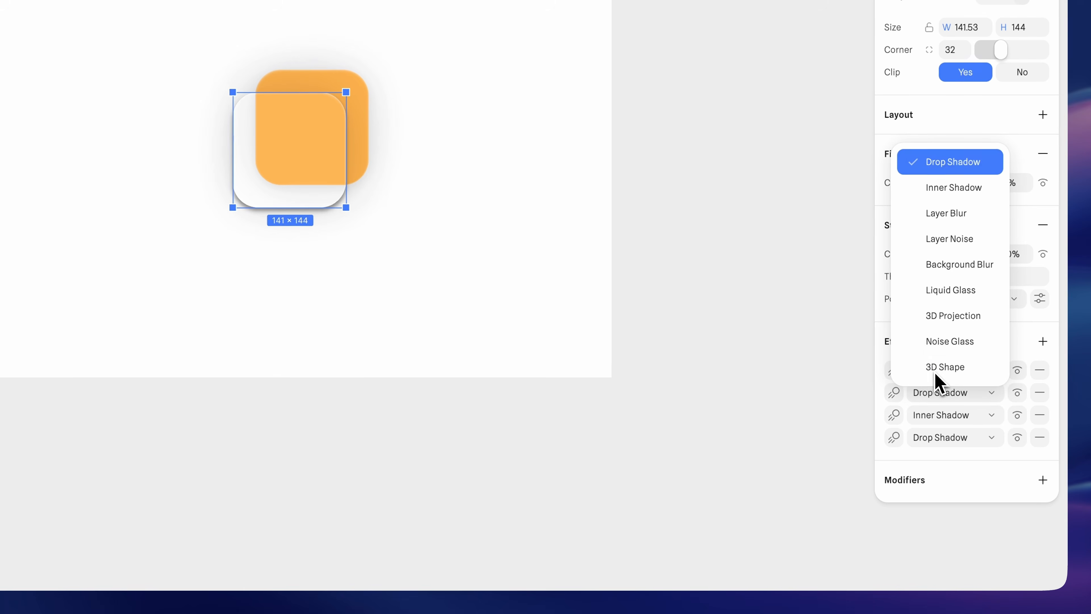
{"action": "left_click", "coordinate": [950, 344]}
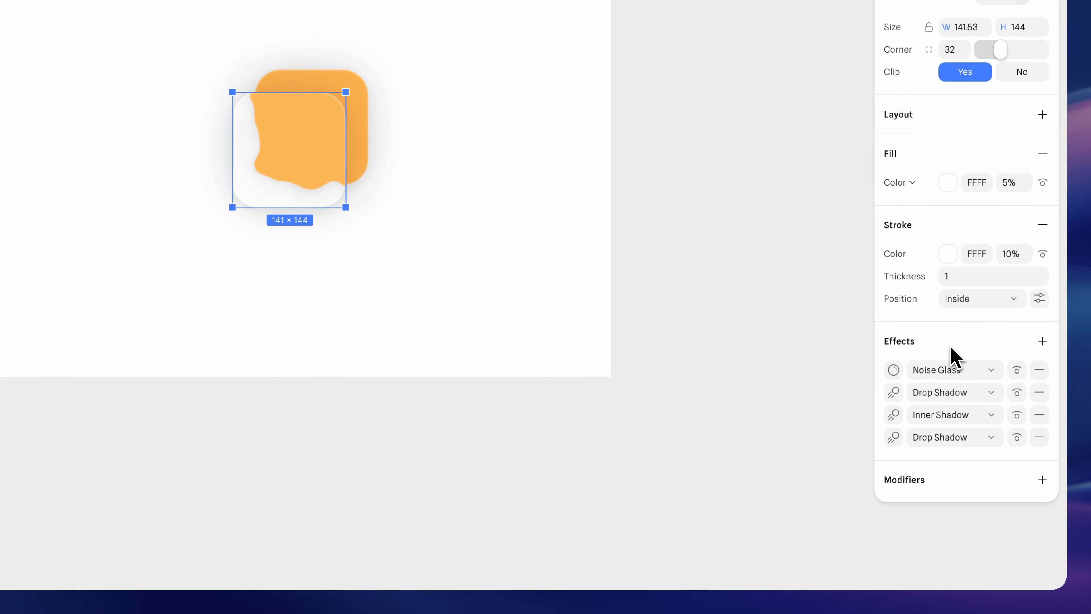
Adjust the duplicated square's Noise Glass settings to give a soft, grainy blur of the orange square behind it
{"action": "left_click", "coordinate": [895, 372]}
{"action": "left_click_drag", "start_coordinate": [730, 273], "coordinate": [729, 272]}
{"action": "left_click_drag", "start_coordinate": [731, 333], "coordinate": [731, 334]}
{"action": "left_click_drag", "start_coordinate": [730, 375], "coordinate": [731, 375]}
{"action": "left_click", "coordinate": [746, 372]}
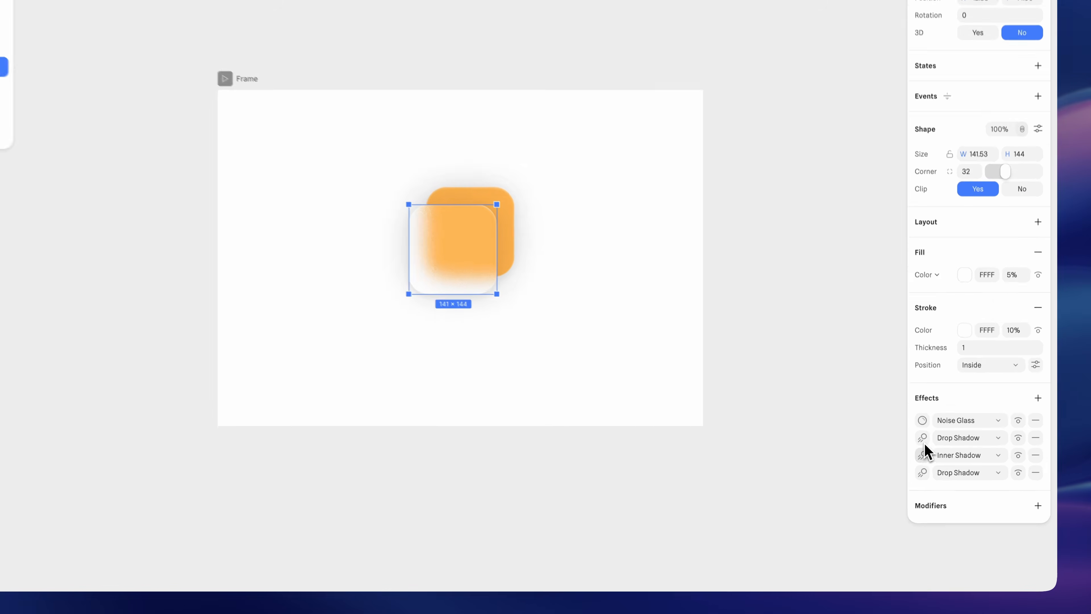
Set the blur of the duplicated square's drop shadow to 24
{"action": "left_click", "coordinate": [898, 398]}
{"action": "left_click", "coordinate": [728, 405]}
{"action": "type", "text": "24"}
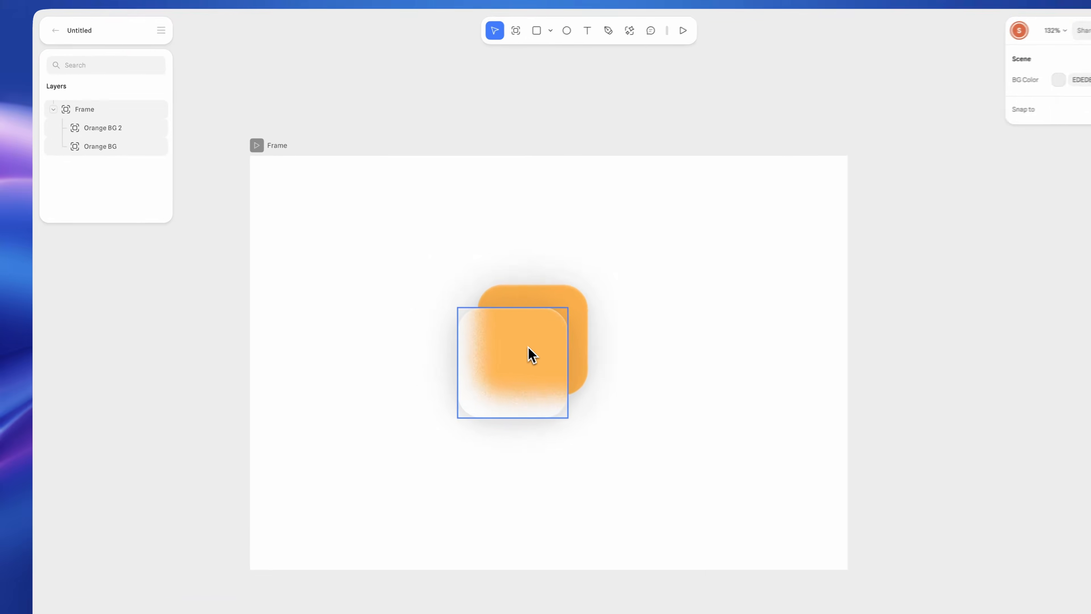
Rename the duplicated square's layer to "Glass BG"
{"action": "left_click", "coordinate": [556, 264]}
{"action": "double_click", "coordinate": [103, 130]}
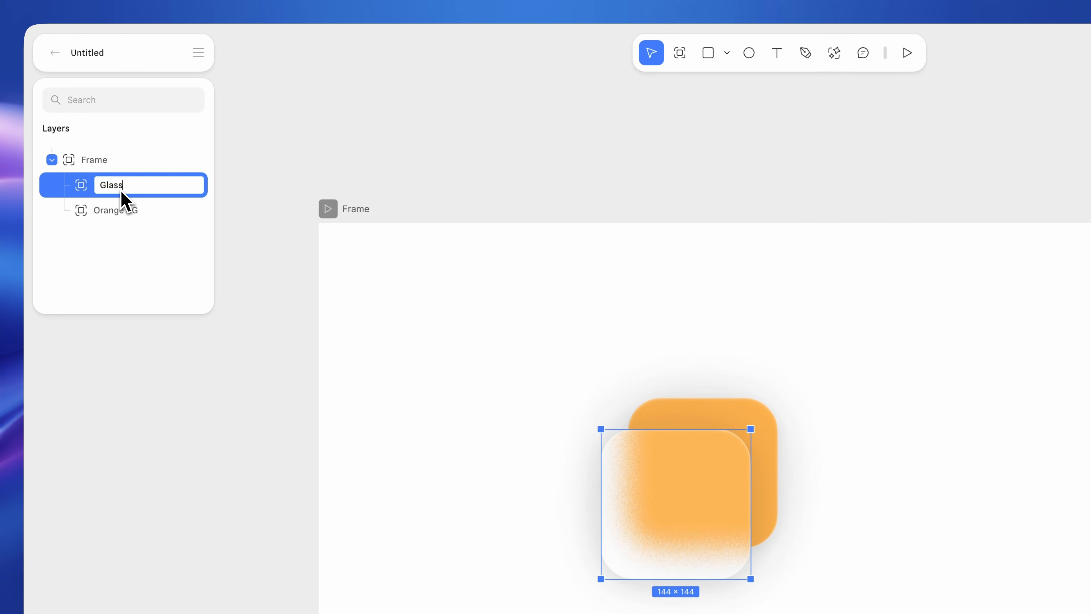
{"action": "key", "text": "Return"}
{"action": "left_click", "coordinate": [701, 154]}
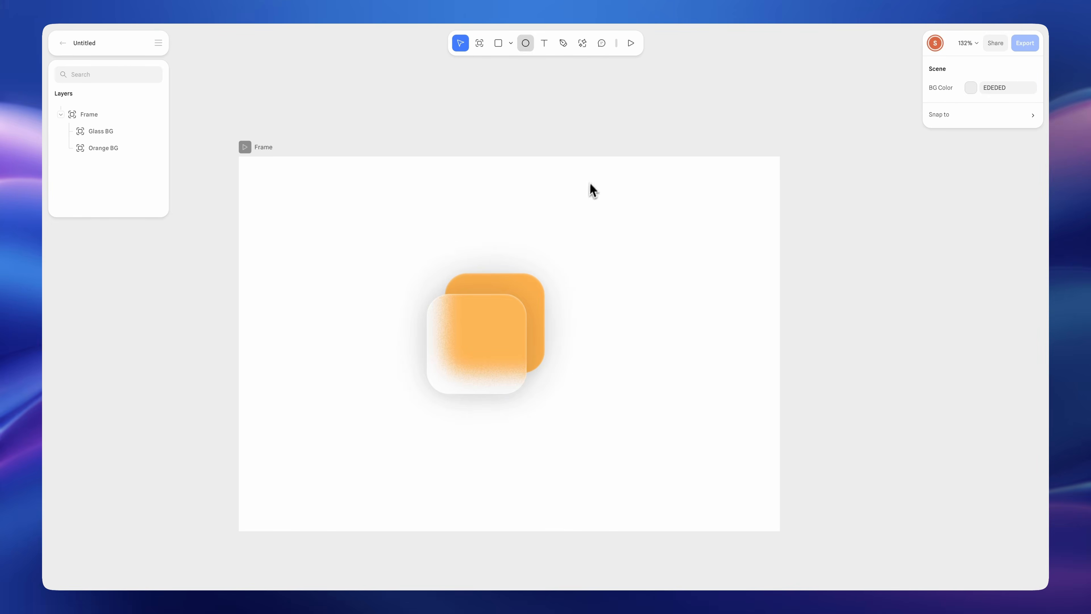
Add a circle on the blank area to the right of the squares and set its size to 37 × 37
{"action": "left_click", "coordinate": [637, 292]}
{"action": "left_click", "coordinate": [981, 344]}
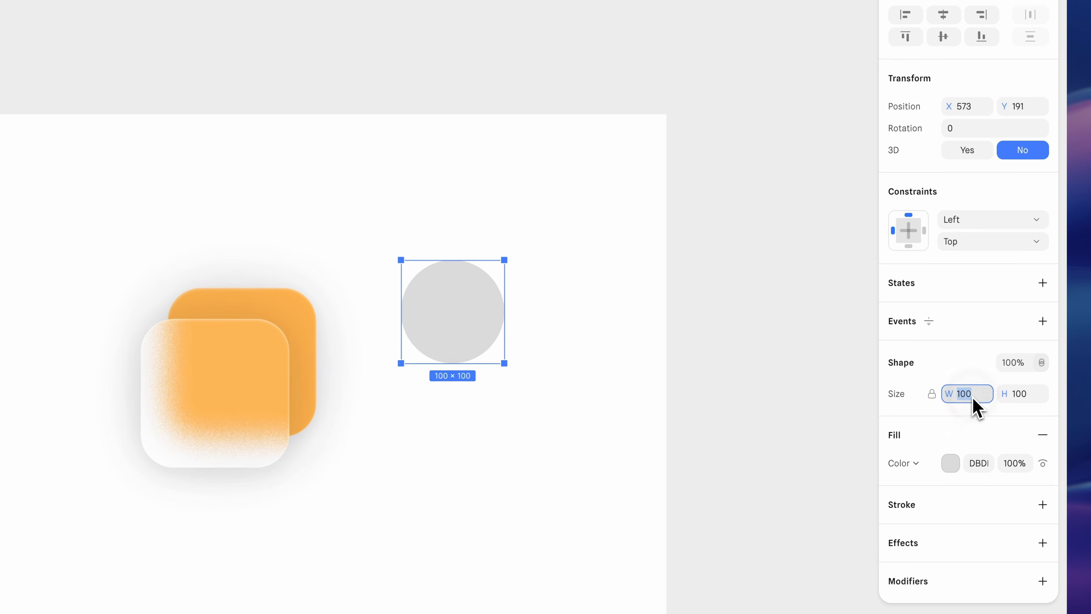
{"action": "type", "text": "37"}
{"action": "key", "text": "Return"}
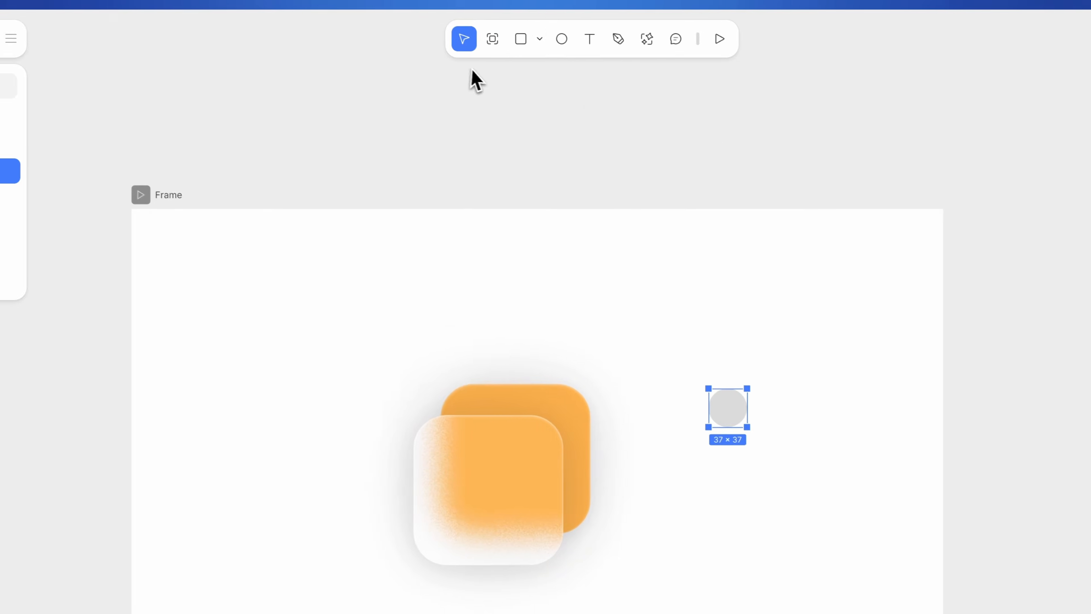
Add a rectangle below the circle and set its width to 73 and height to 37
{"action": "left_click", "coordinate": [563, 50]}
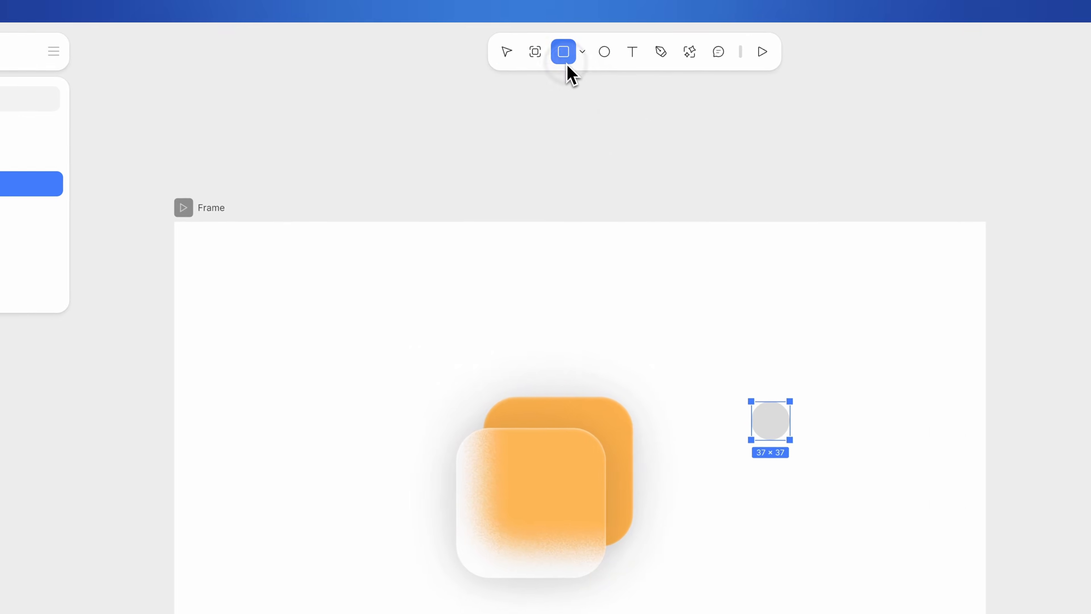
{"action": "left_click", "coordinate": [552, 390]}
{"action": "left_click", "coordinate": [1070, 405]}
{"action": "type", "text": "73"}
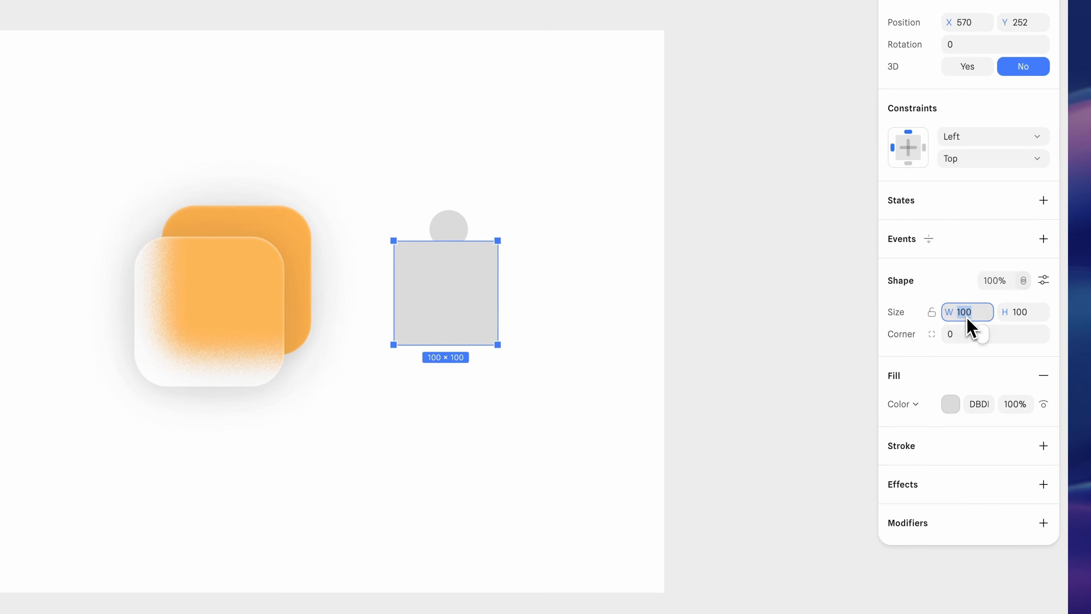
{"action": "key", "text": "Return"}
{"action": "left_click", "coordinate": [1039, 313]}
{"action": "type", "text": "37"}
{"action": "key", "text": "Return"}
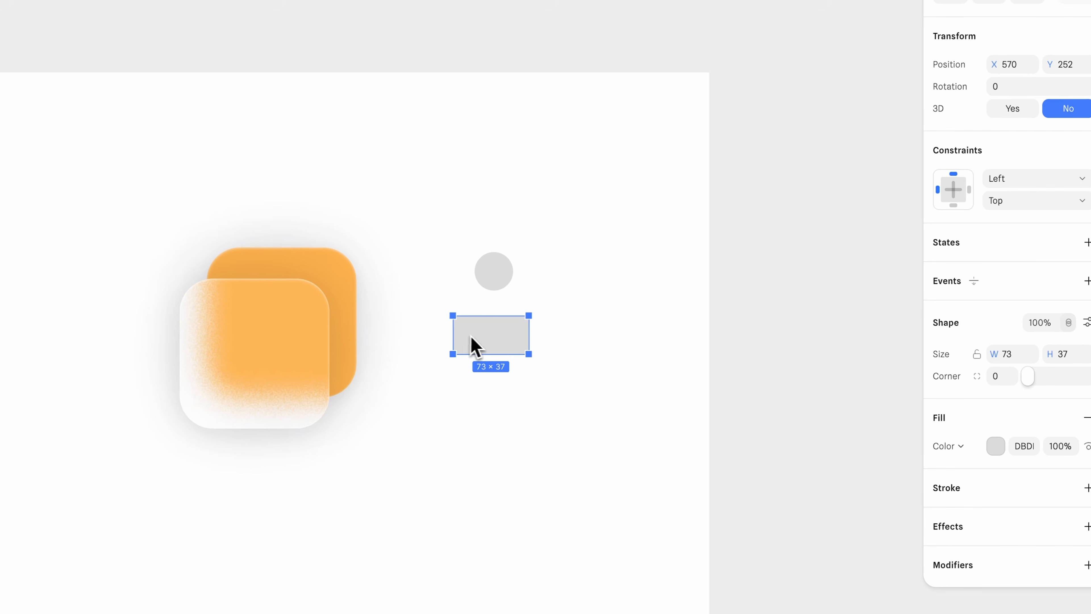
Round the rectangle's two top corners to 80 and its bottom corners to 16
{"action": "left_click", "coordinate": [977, 377]}
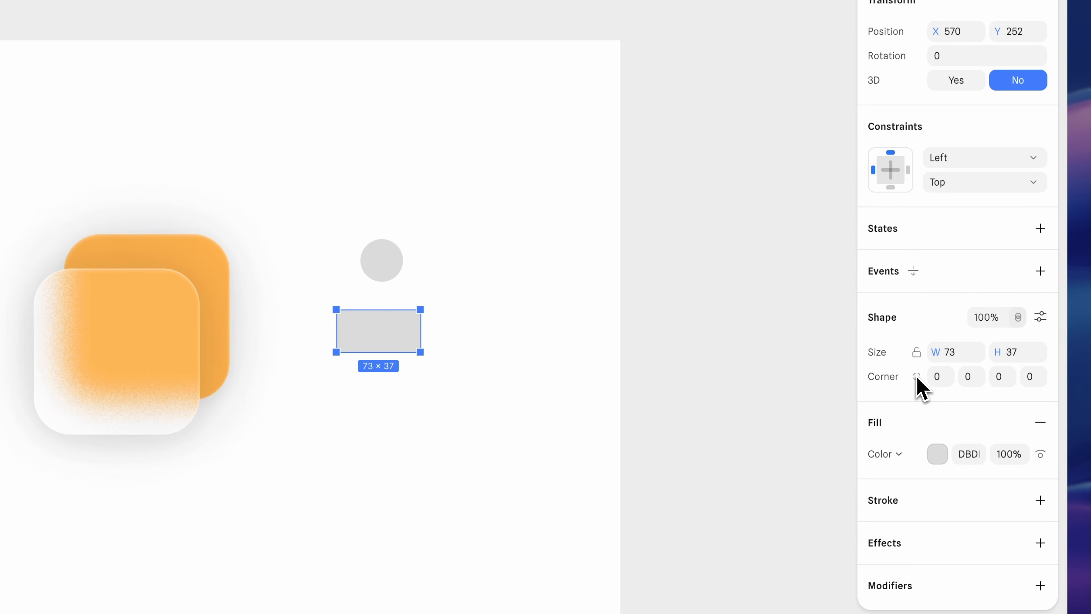
{"action": "left_click", "coordinate": [941, 378]}
{"action": "type", "text": "80"}
{"action": "key", "text": "Return"}
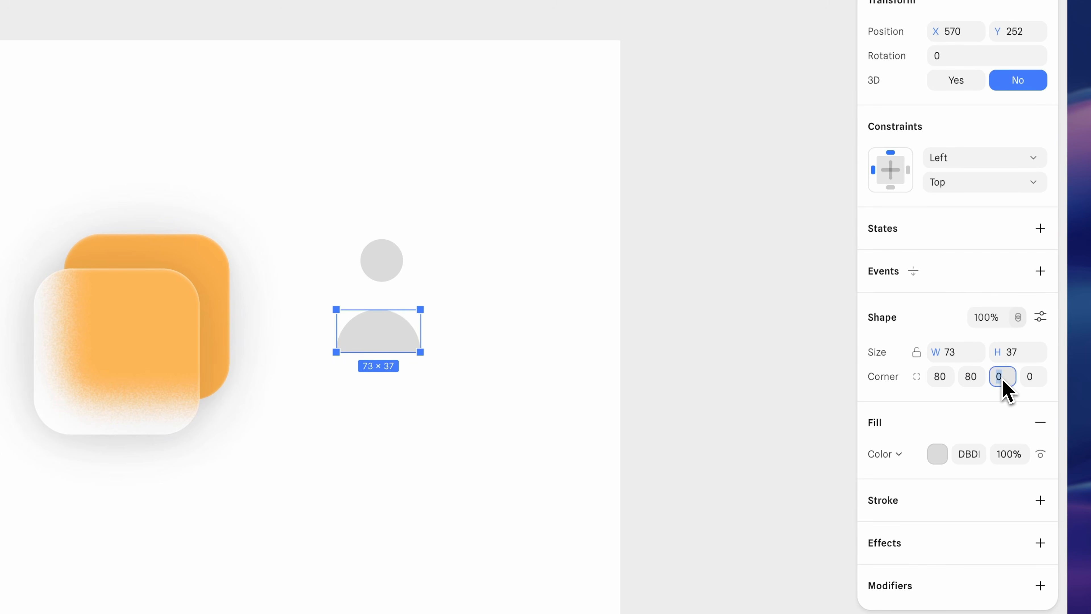
{"action": "left_click", "coordinate": [1037, 379]}
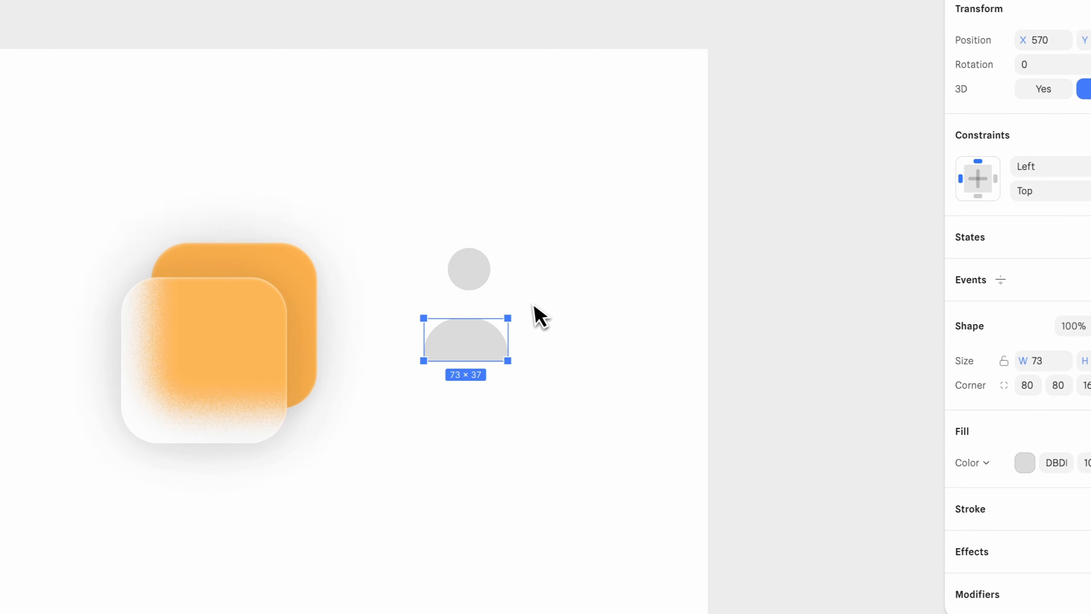
Move the circle down close above the rounded rectangle and group both shapes into a person icon
{"action": "left_click", "coordinate": [383, 265]}
{"action": "left_click_drag", "start_coordinate": [545, 284], "coordinate": [543, 301]}
{"action": "left_click", "coordinate": [545, 358], "text": "shift"}
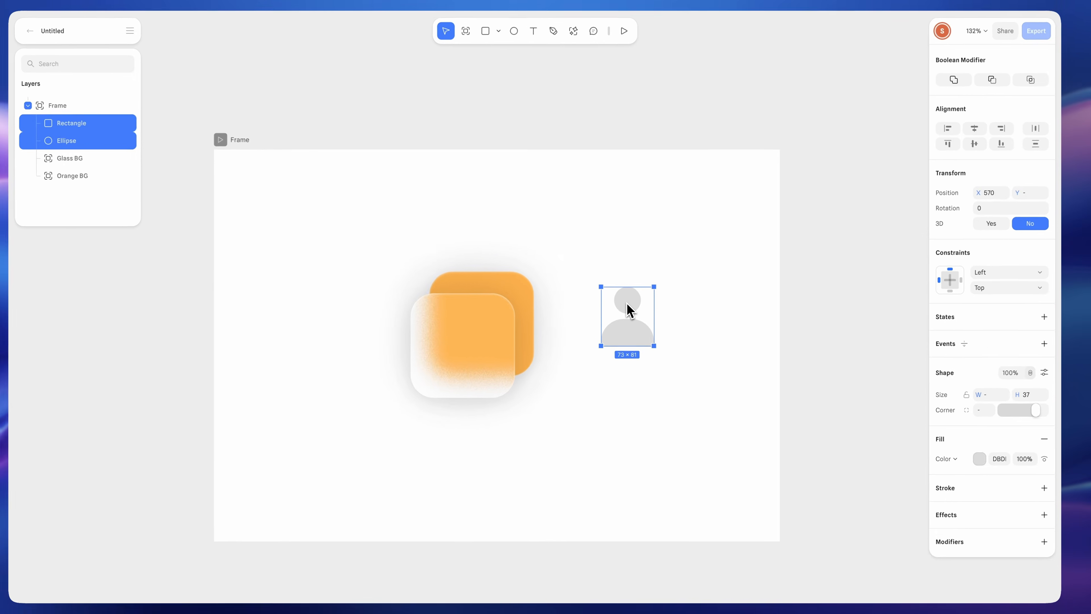
{"action": "key", "text": "super+g"}
Move the person icon into the glass square and group the glass and orange squares together
{"action": "left_click_drag", "start_coordinate": [629, 305], "coordinate": [464, 339]}
{"action": "left_click", "coordinate": [512, 304]}
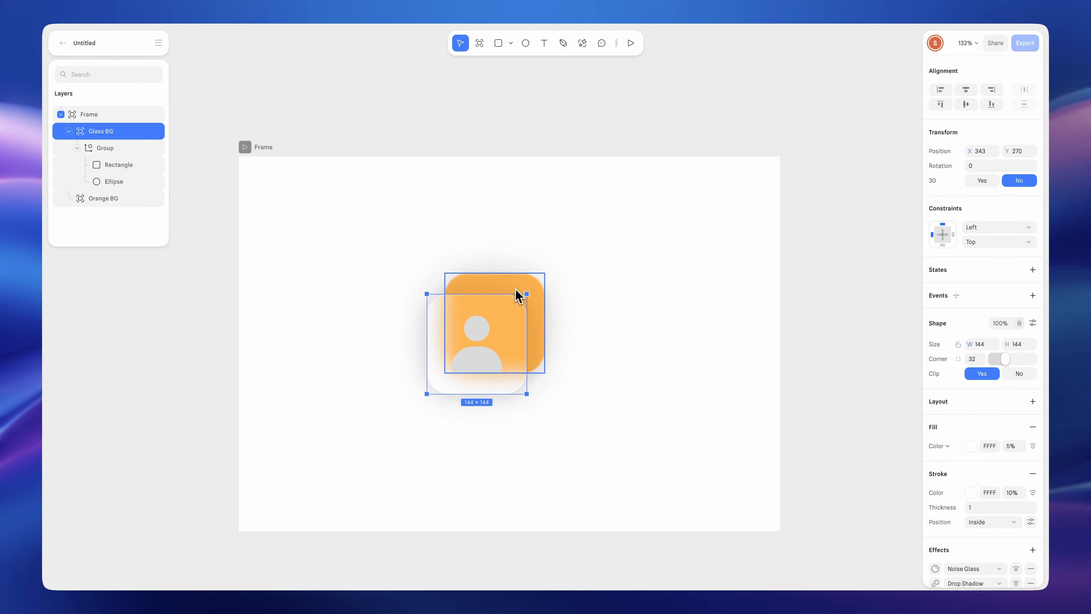
Change the fill of the person icon's rectangle and ellipse to white
{"action": "left_click", "coordinate": [113, 182]}
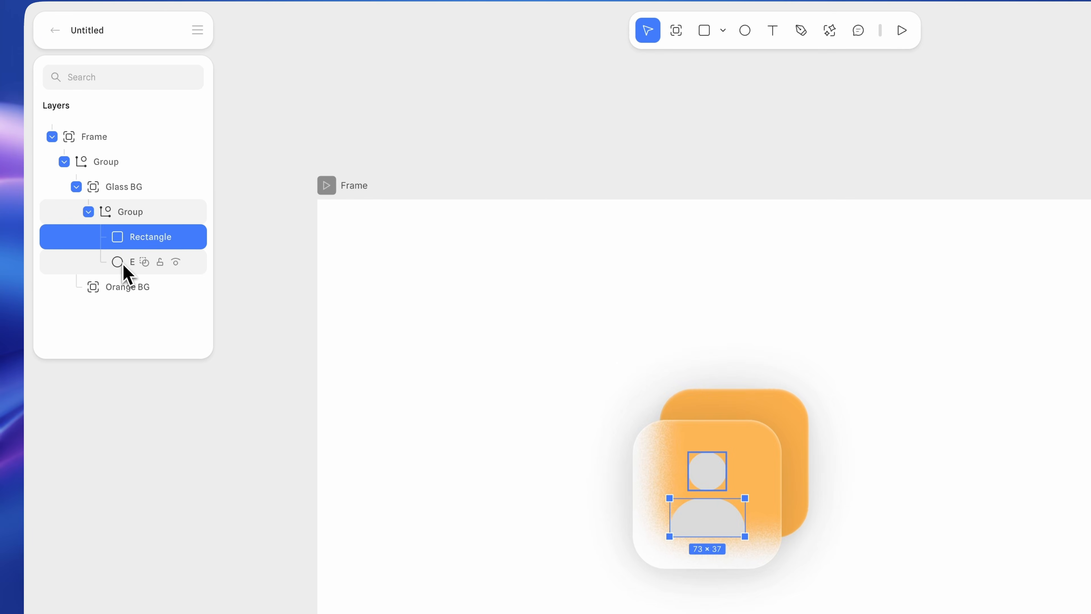
{"action": "left_click", "coordinate": [111, 265], "text": "shift"}
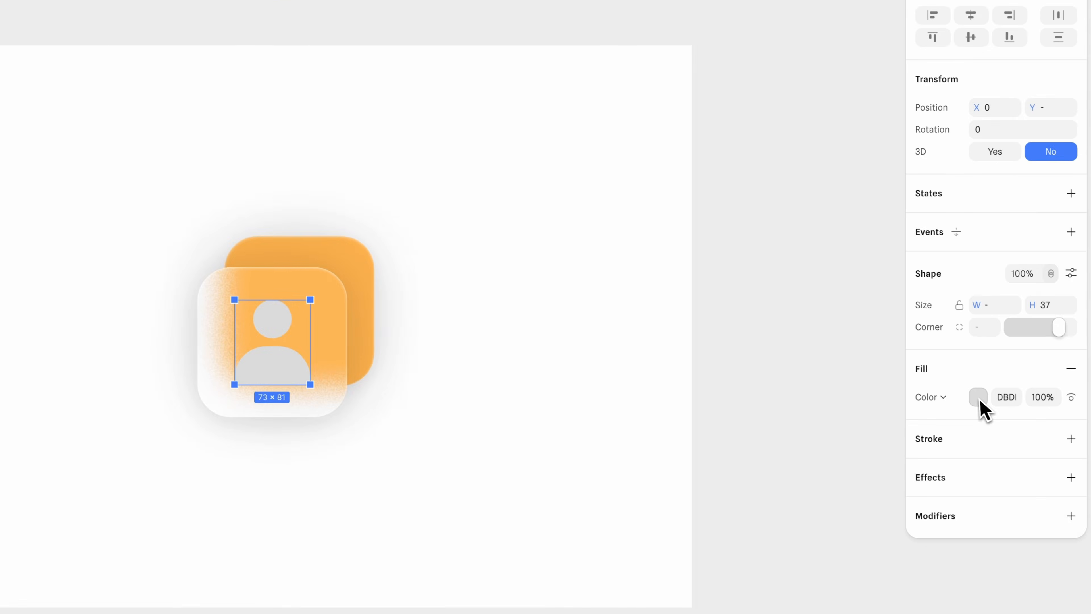
{"action": "left_click", "coordinate": [978, 399]}
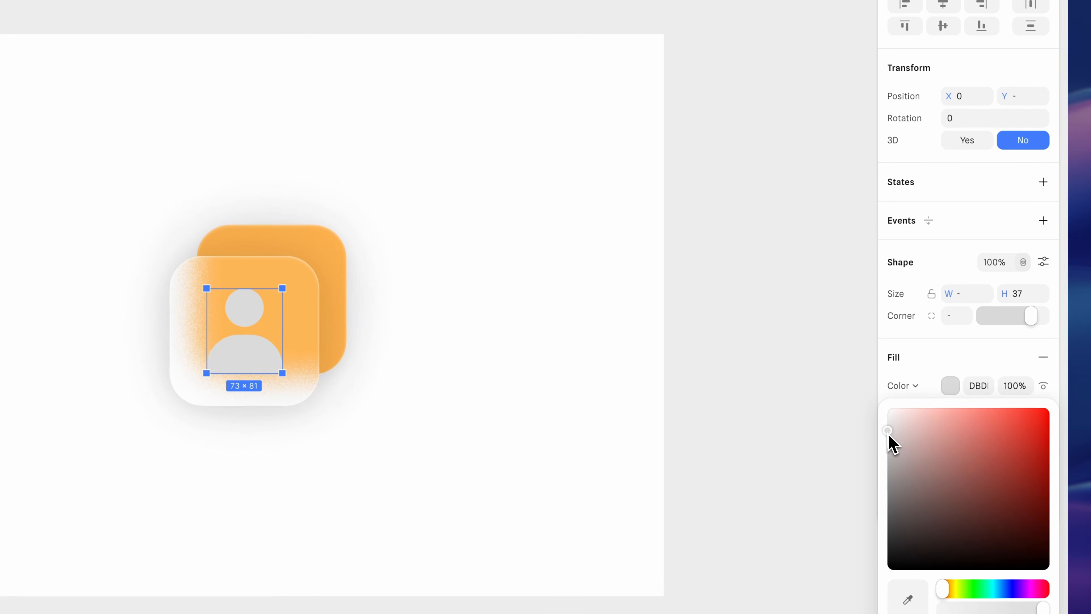
{"action": "left_click", "coordinate": [888, 431]}
{"action": "left_click", "coordinate": [950, 386]}
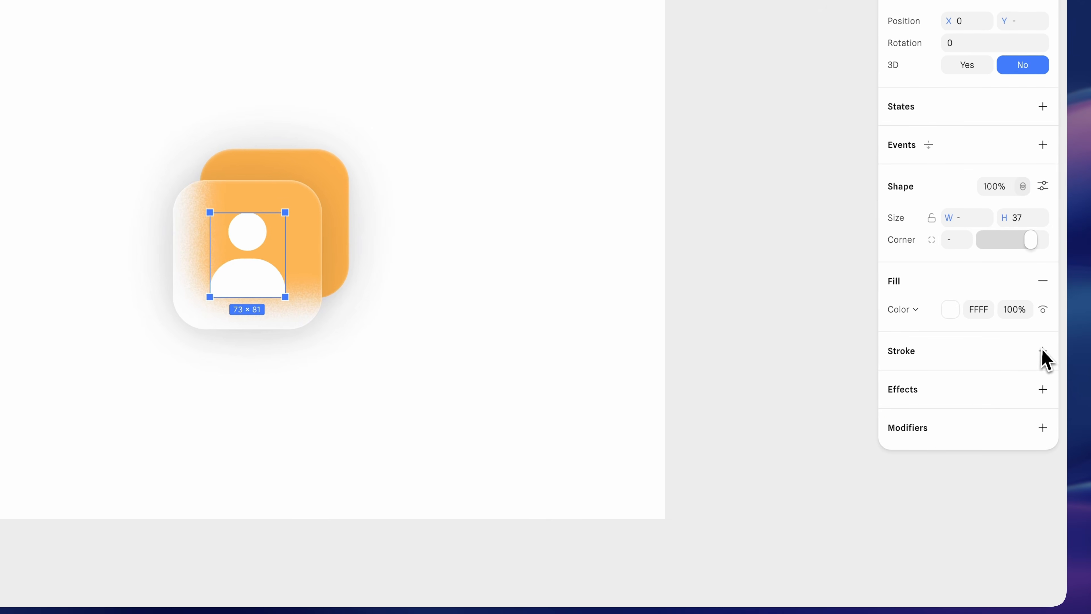
Add a white stroke to both person shapes with 10% opacity, thickness 1 and Inside position
{"action": "left_click", "coordinate": [1040, 350]}
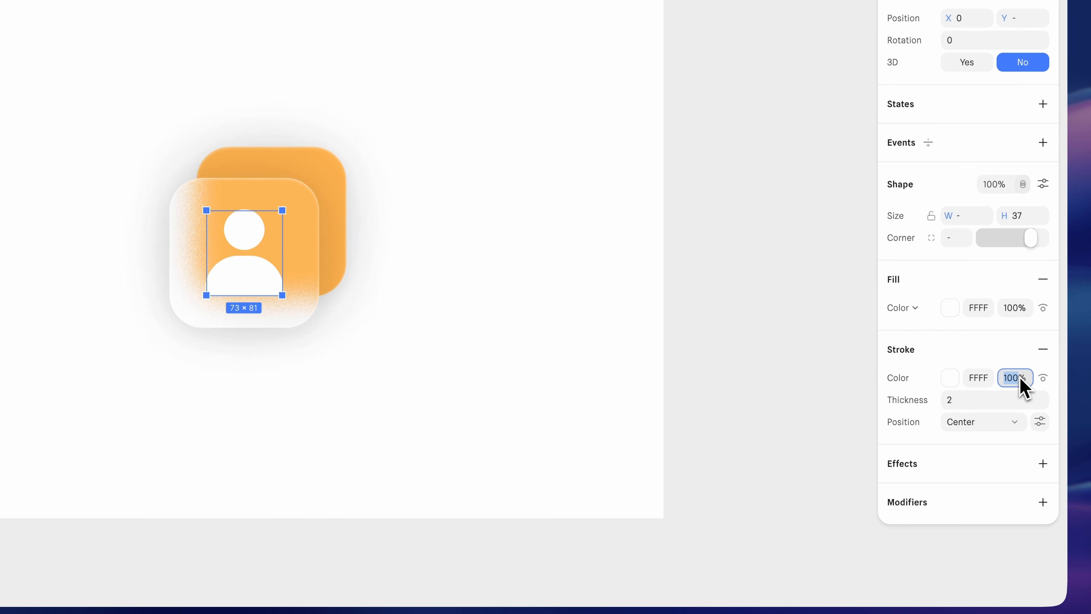
{"action": "left_click", "coordinate": [1011, 399]}
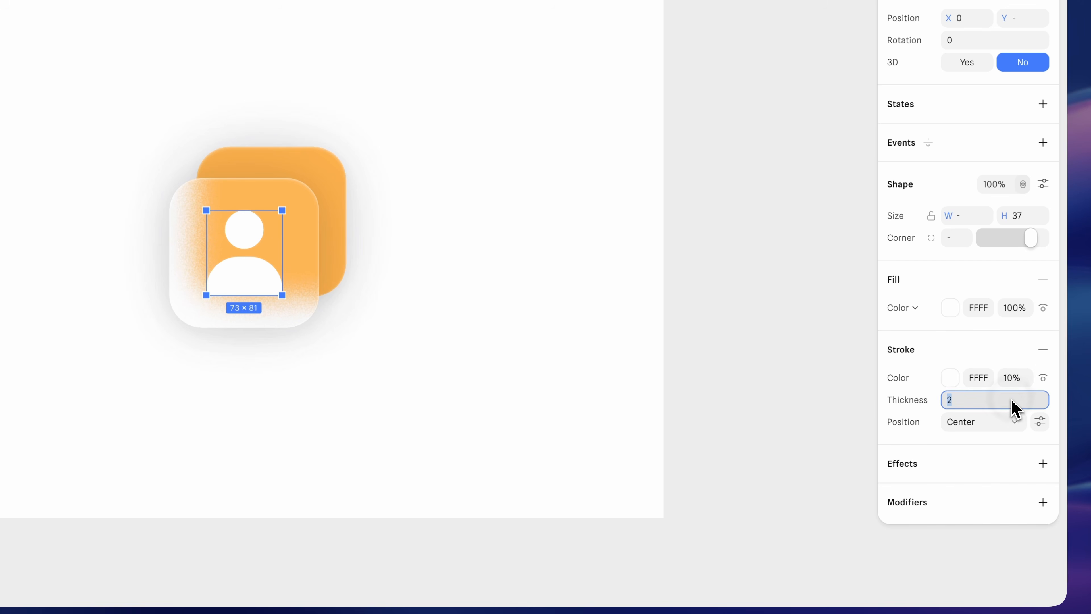
{"action": "left_click", "coordinate": [991, 422]}
{"action": "left_click", "coordinate": [976, 370]}
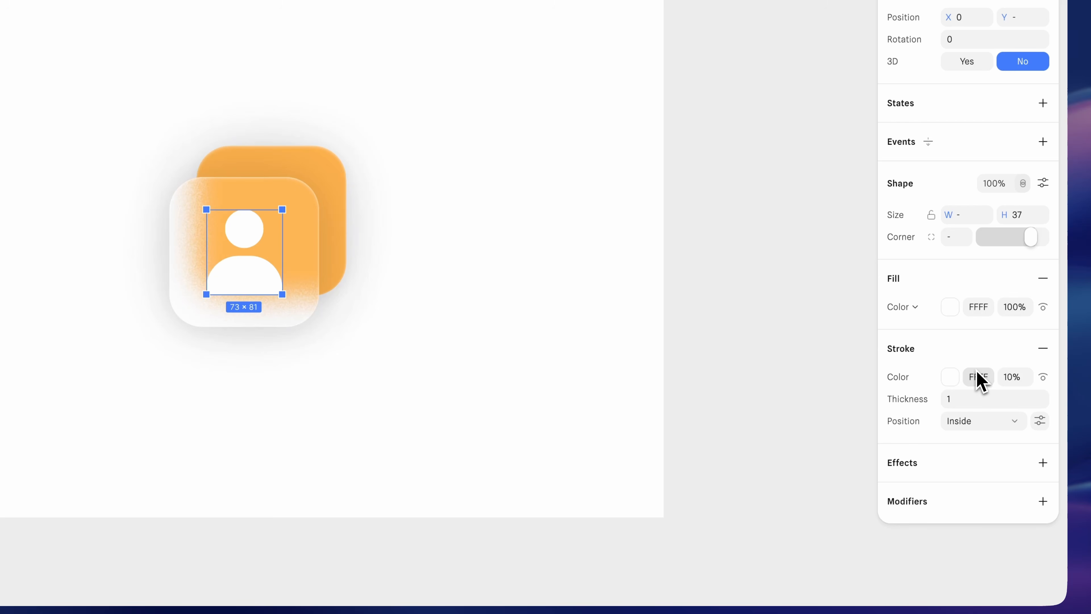
Add a drop shadow to both person shapes with Y offset 0, blur 64 and color 1A1A1F at 15% opacity
{"action": "left_click", "coordinate": [1043, 462]}
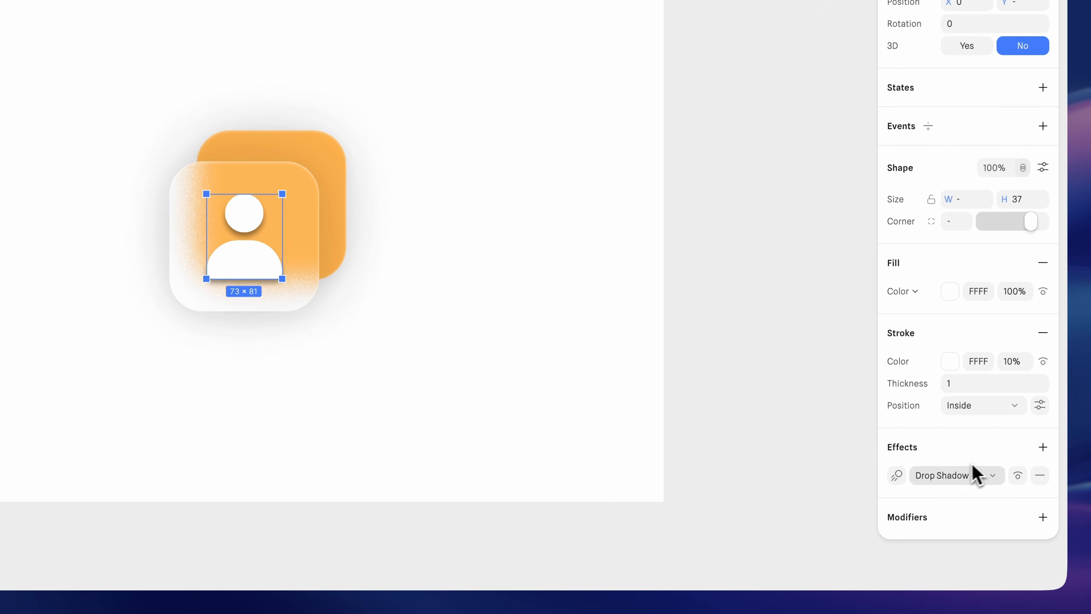
{"action": "left_click", "coordinate": [898, 476]}
{"action": "left_click", "coordinate": [827, 384]}
{"action": "key", "text": "Return"}
{"action": "left_click_drag", "start_coordinate": [739, 411], "coordinate": [736, 413]}
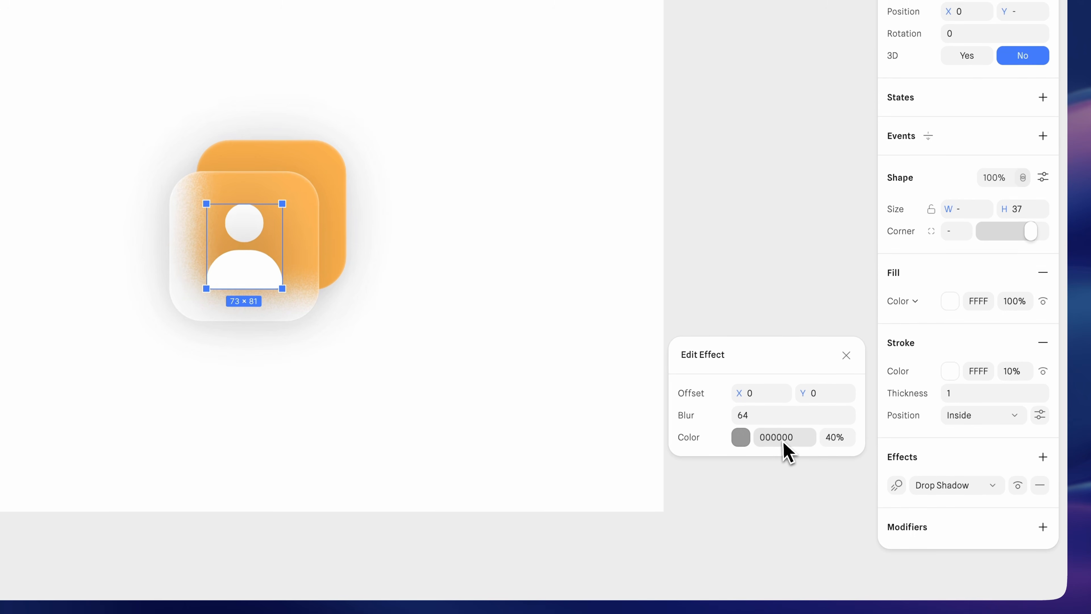
{"action": "left_click", "coordinate": [784, 431]}
{"action": "type", "text": "1A1A1F"}
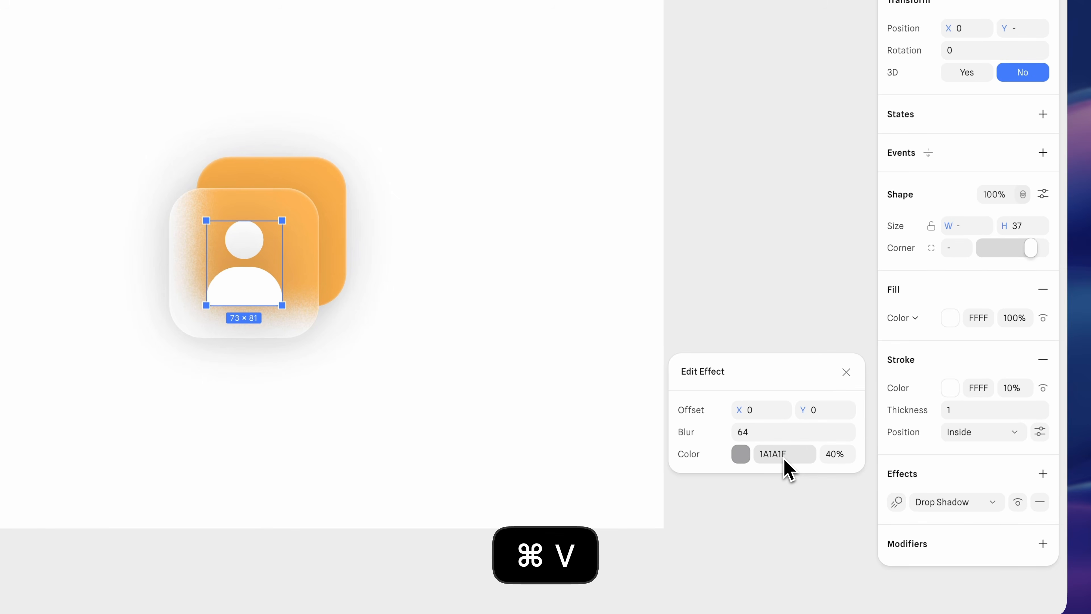
{"action": "left_click", "coordinate": [835, 454]}
{"action": "type", "text": "15"}
{"action": "key", "text": "Return"}
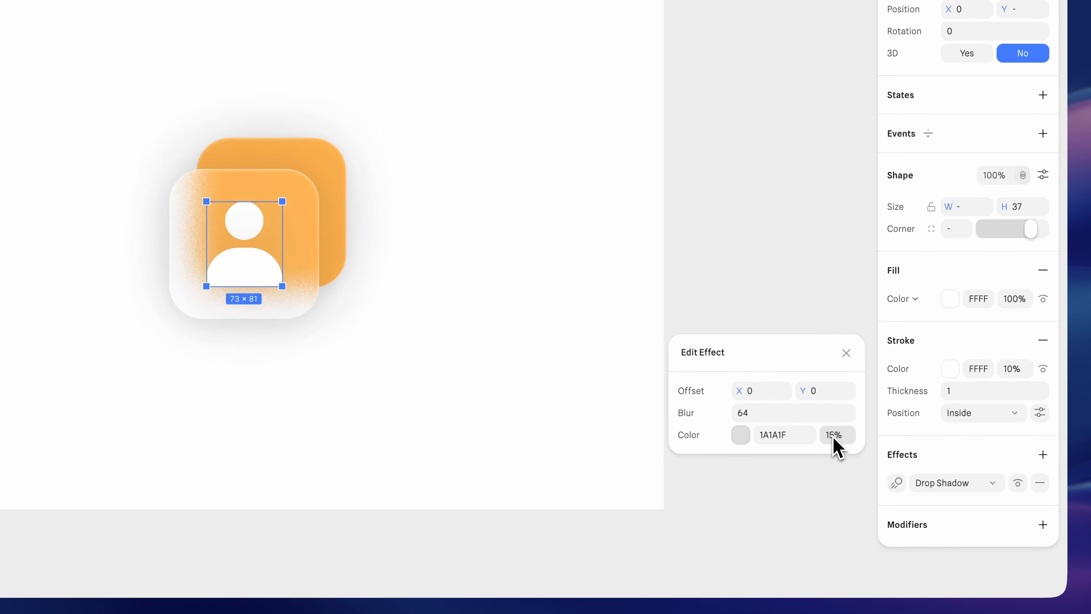
Add a second drop shadow to both person shapes and adjust its settings
{"action": "left_click", "coordinate": [1043, 454]}
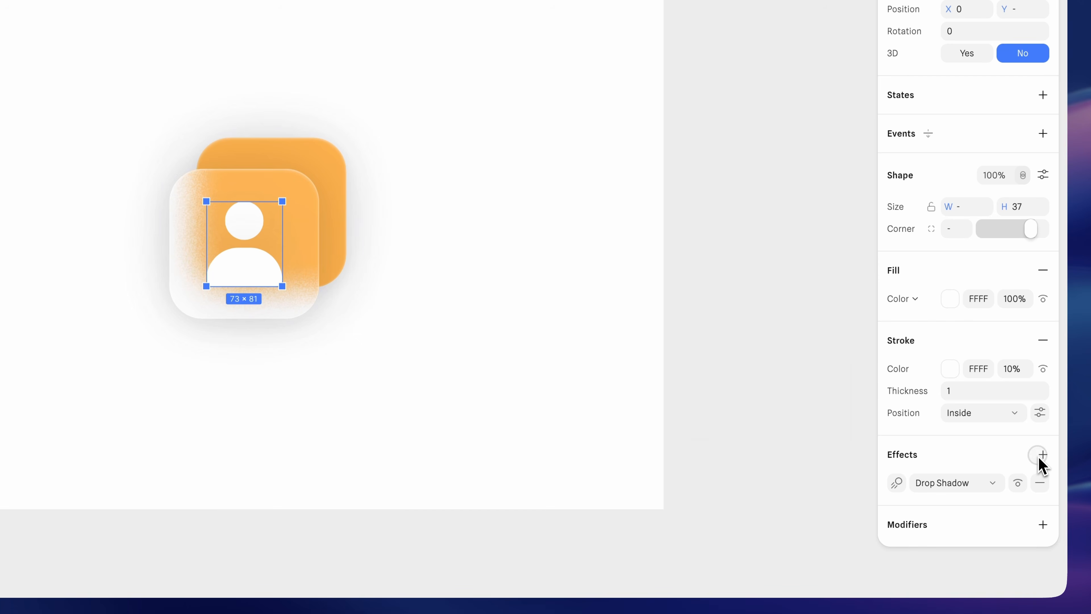
{"action": "left_click", "coordinate": [899, 492]}
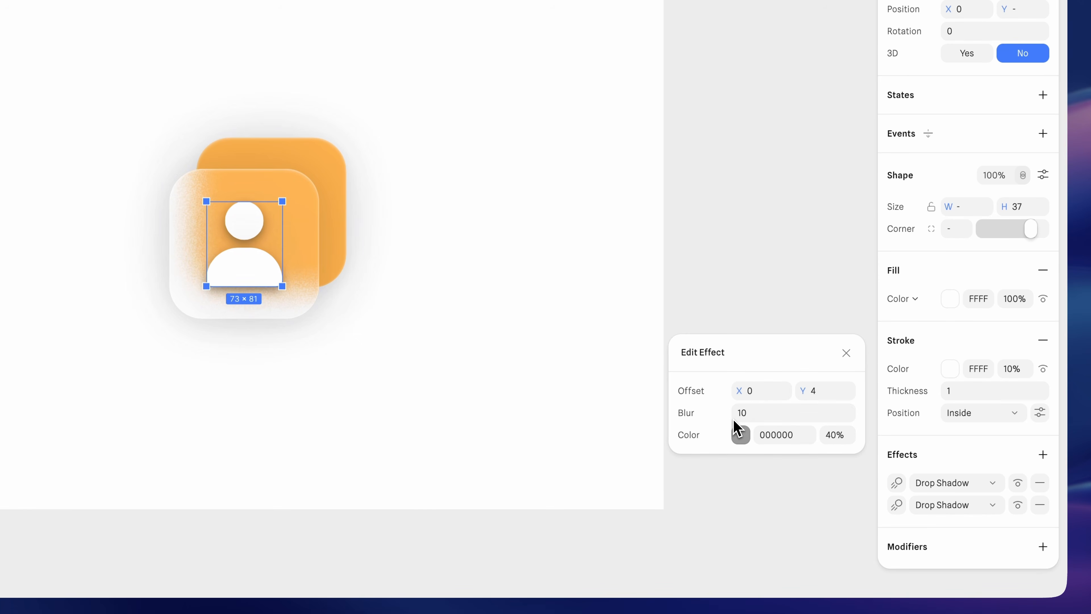
{"action": "key", "text": "Return"}
Add a third effect to both person shapes and change its type to Inner Shadow
{"action": "left_click", "coordinate": [1043, 455]}
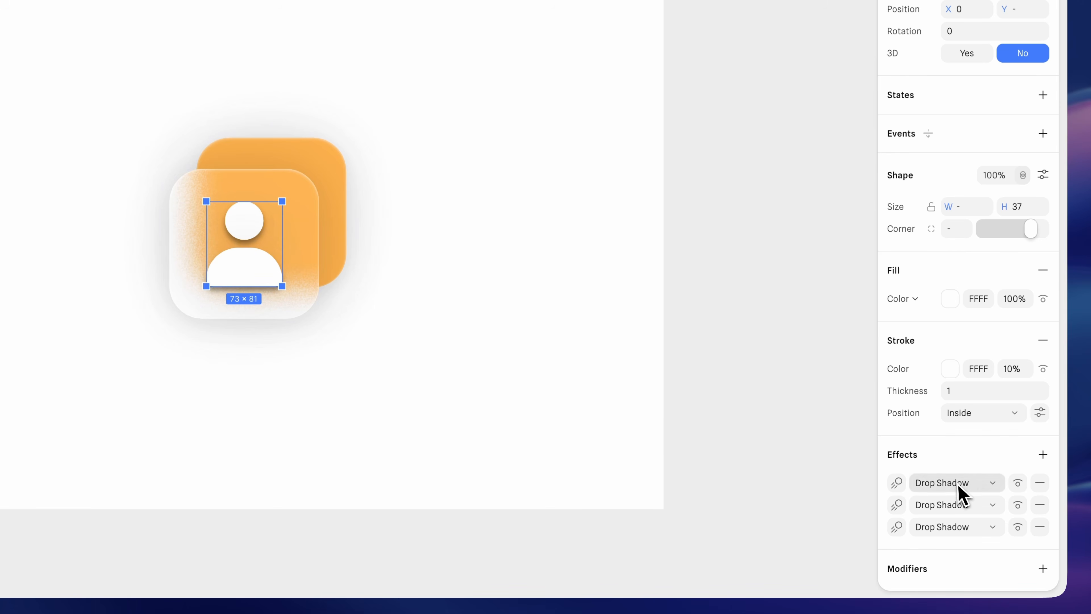
{"action": "left_click", "coordinate": [957, 483]}
{"action": "left_click", "coordinate": [952, 335]}
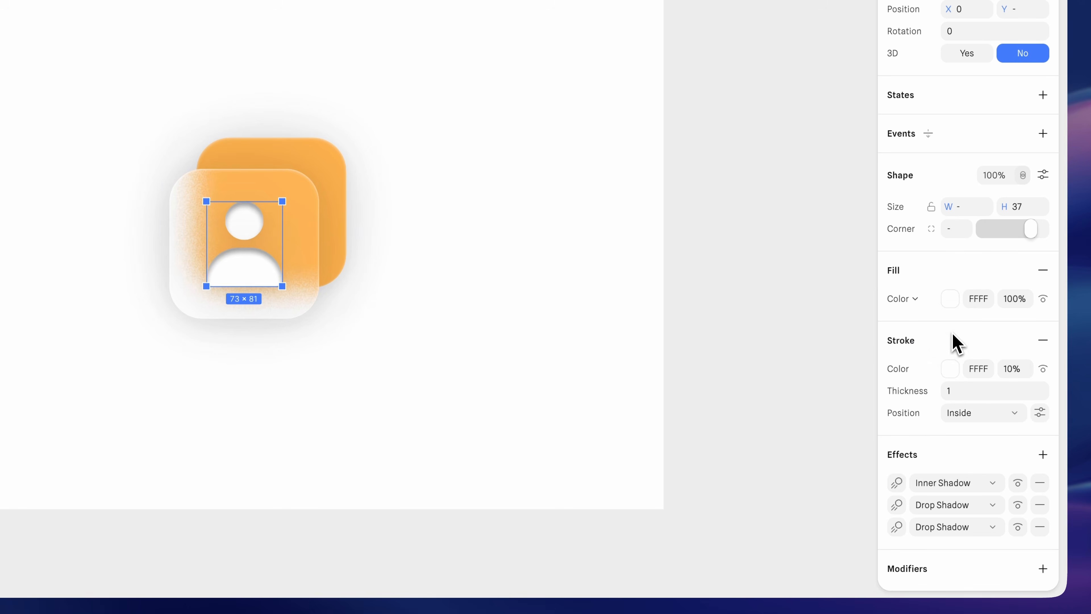
Set the inner shadow to Y offset -2, blur 8 and color C07410, and reduce its opacity
{"action": "left_click", "coordinate": [897, 483]}
{"action": "left_click_drag", "start_coordinate": [804, 390], "coordinate": [801, 389]}
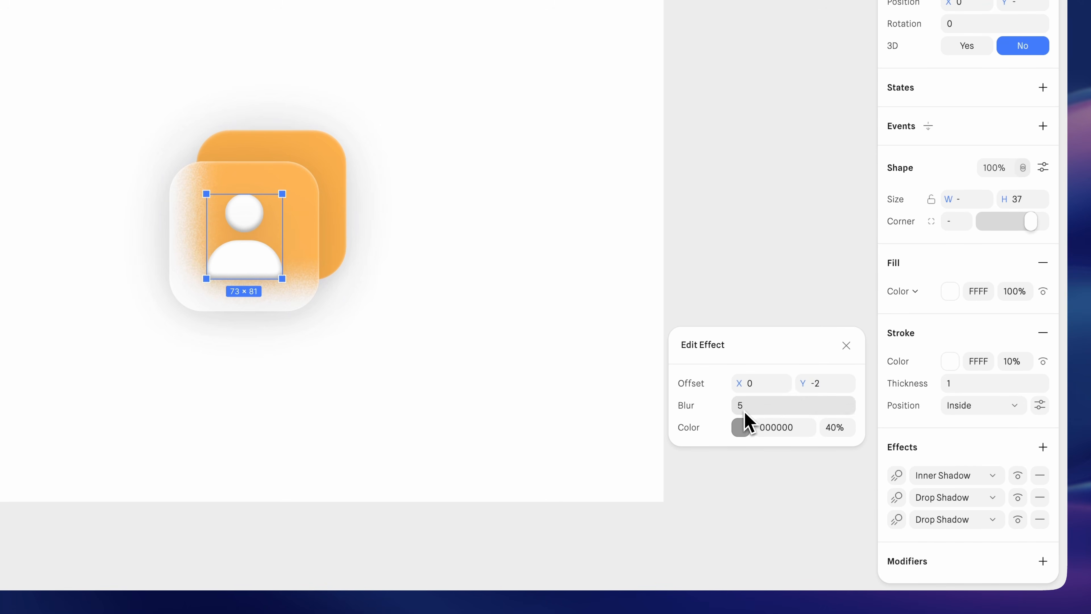
{"action": "left_click_drag", "start_coordinate": [737, 414], "coordinate": [740, 414]}
{"action": "left_click", "coordinate": [780, 429]}
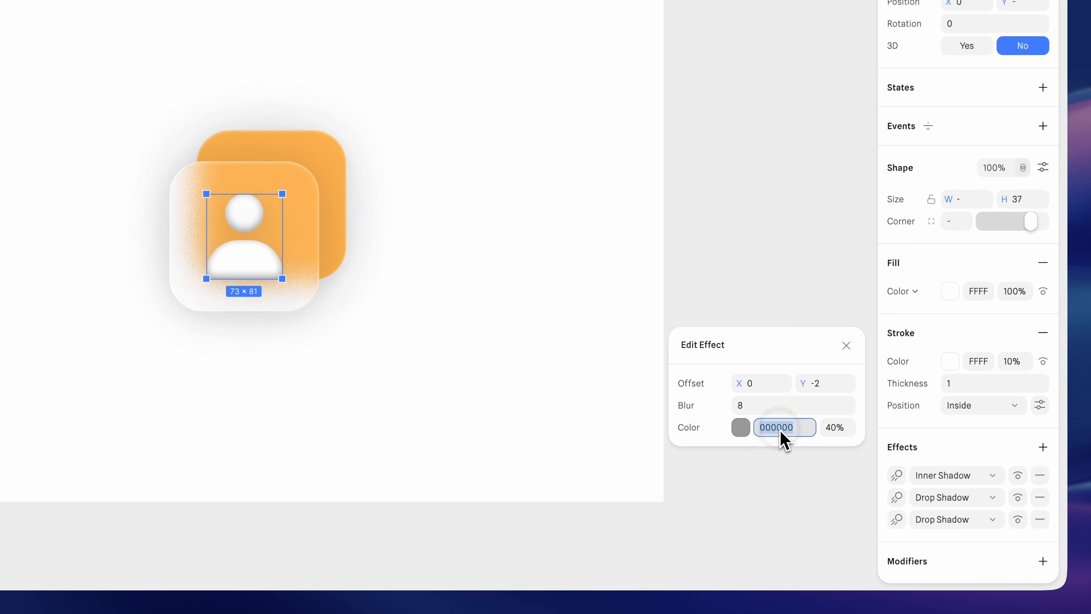
{"action": "type", "text": "C07410"}
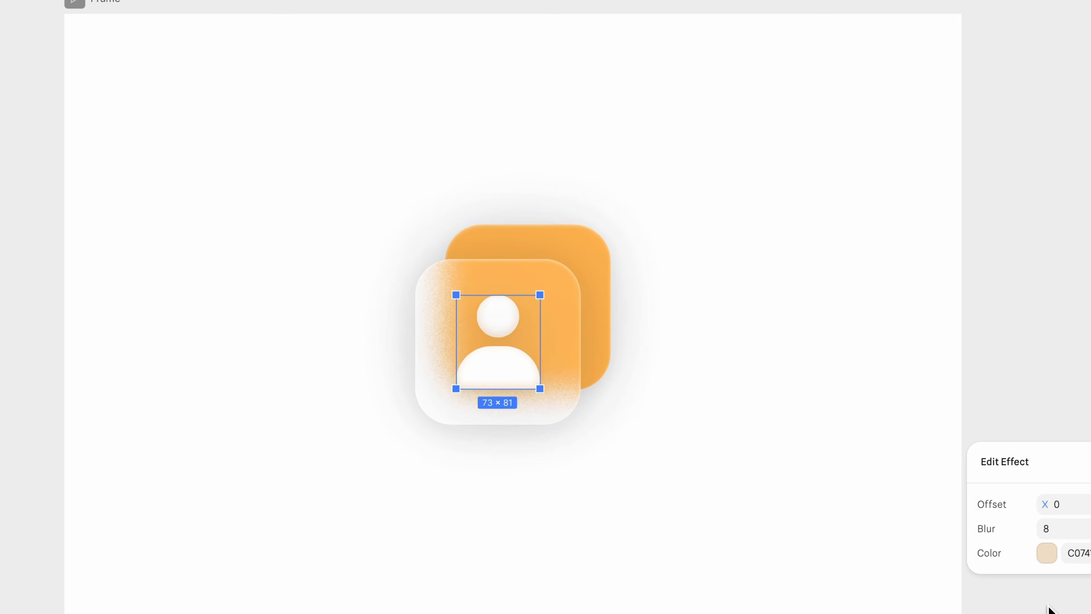
{"action": "left_click", "coordinate": [741, 474]}
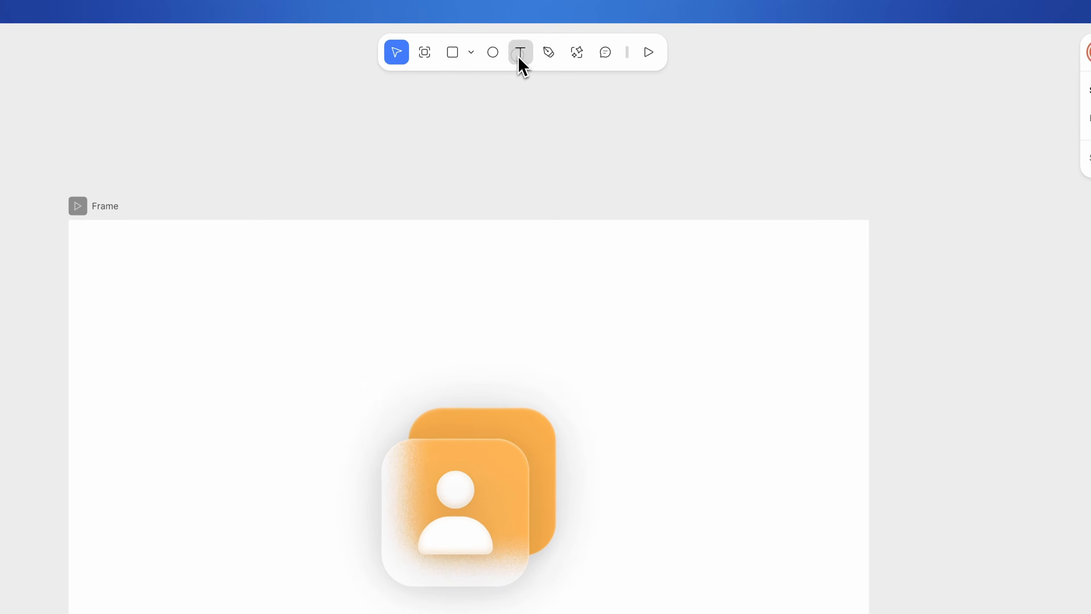
Place a text box below the glass icon and reduce its height to 30
{"action": "left_click", "coordinate": [519, 57]}
{"action": "left_click", "coordinate": [481, 416]}
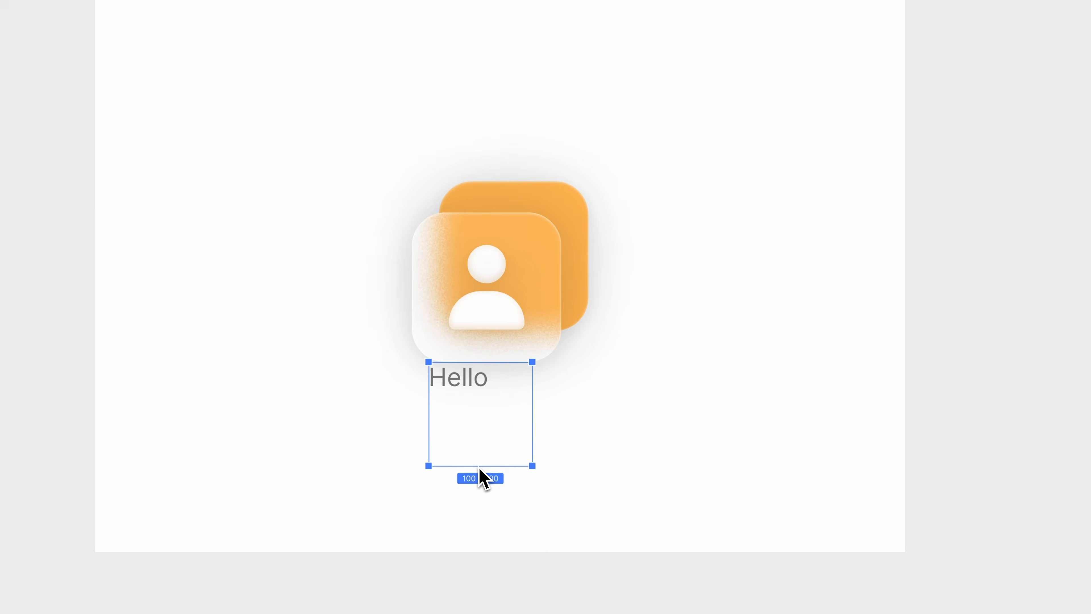
{"action": "left_click_drag", "start_coordinate": [480, 467], "coordinate": [479, 393]}
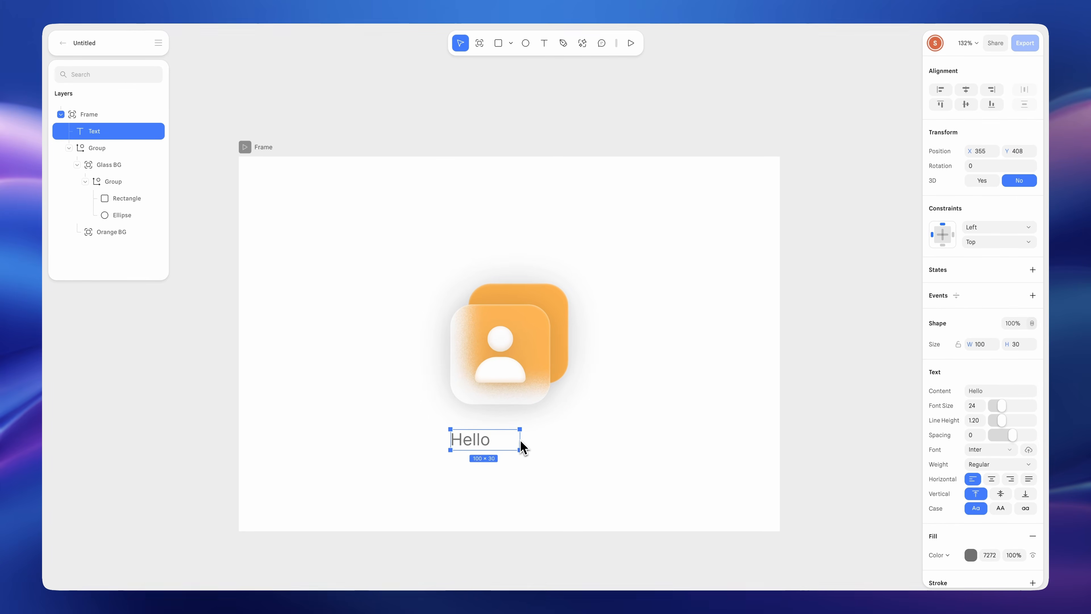
Widen the text box to 170, center a size 20 "Contacts" label with line height 1, and give it a dark fill at 30% opacity
{"action": "left_click_drag", "start_coordinate": [520, 439], "coordinate": [569, 441]}
{"action": "left_click", "coordinate": [991, 479]}
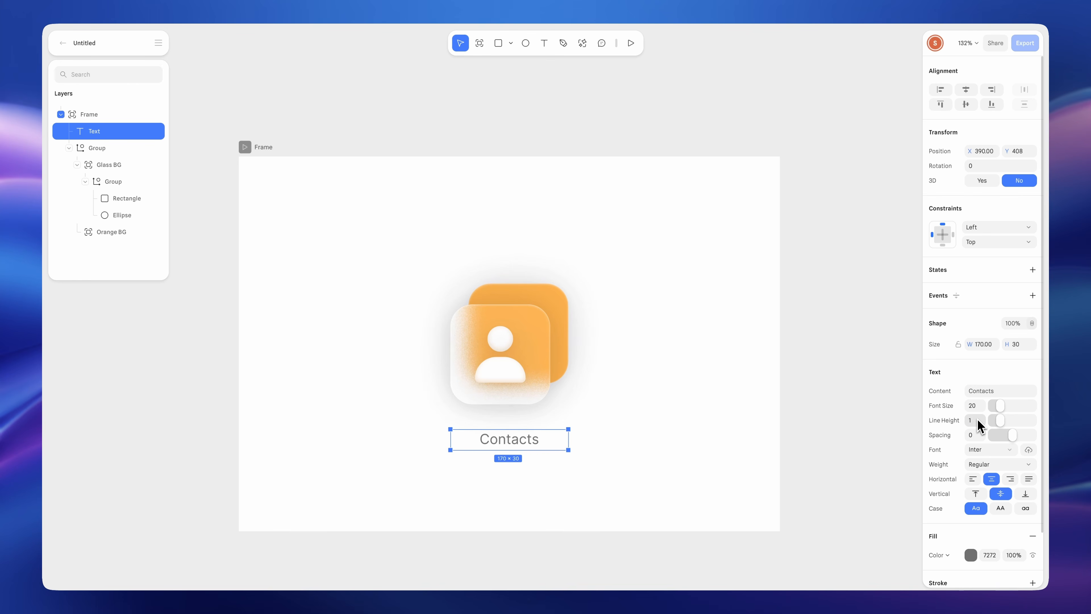
{"action": "key", "text": "super+v"}
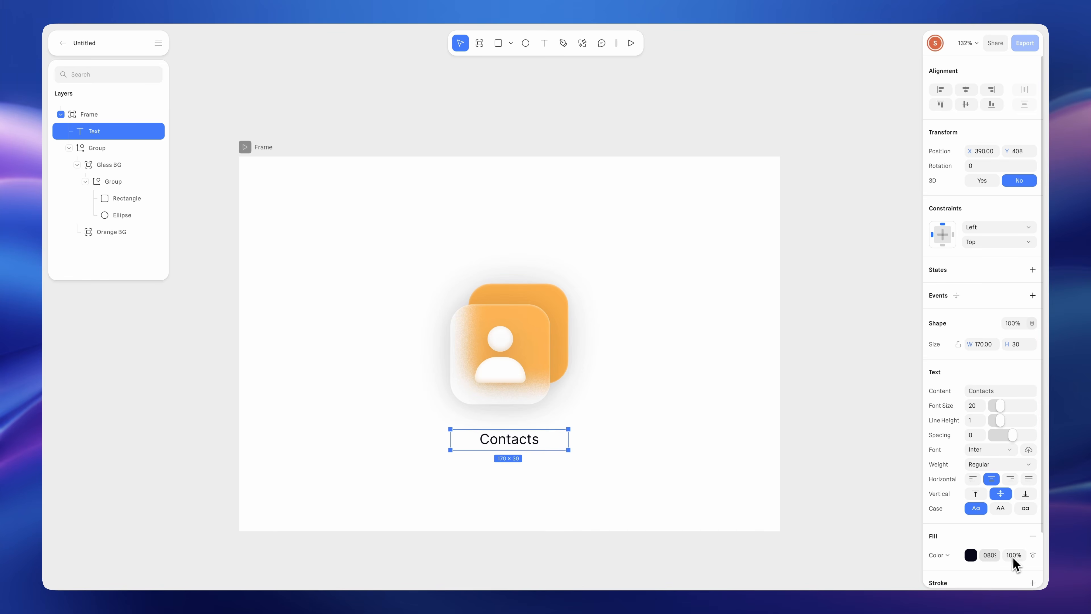
{"action": "left_click", "coordinate": [862, 490]}
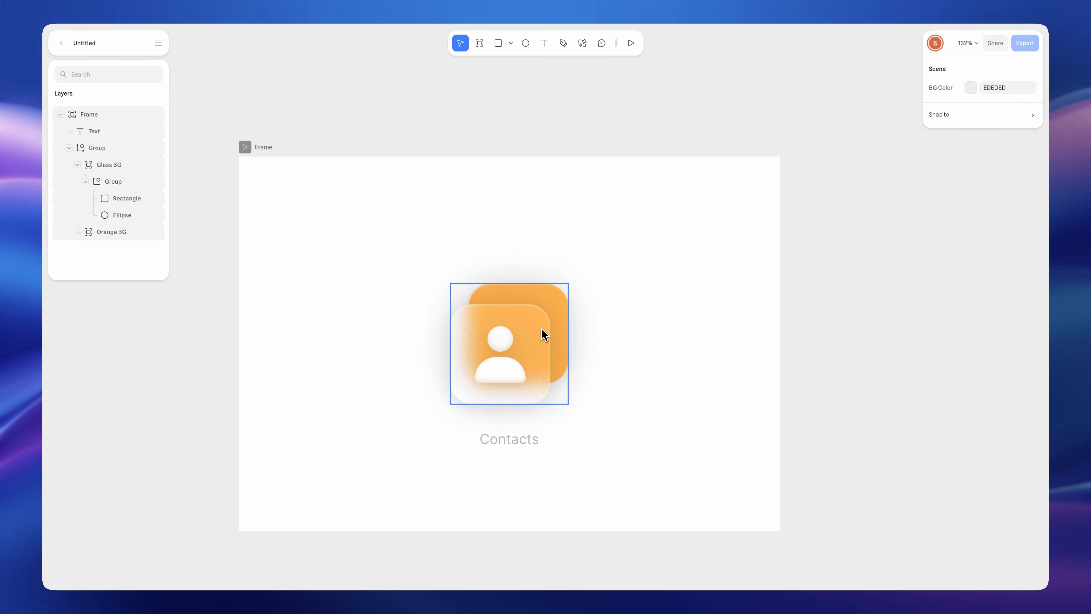
Group the icon group with the Contacts label and center the new group vertically in the frame
{"action": "left_click", "coordinate": [543, 336]}
{"action": "left_click", "coordinate": [523, 447], "text": "shift"}
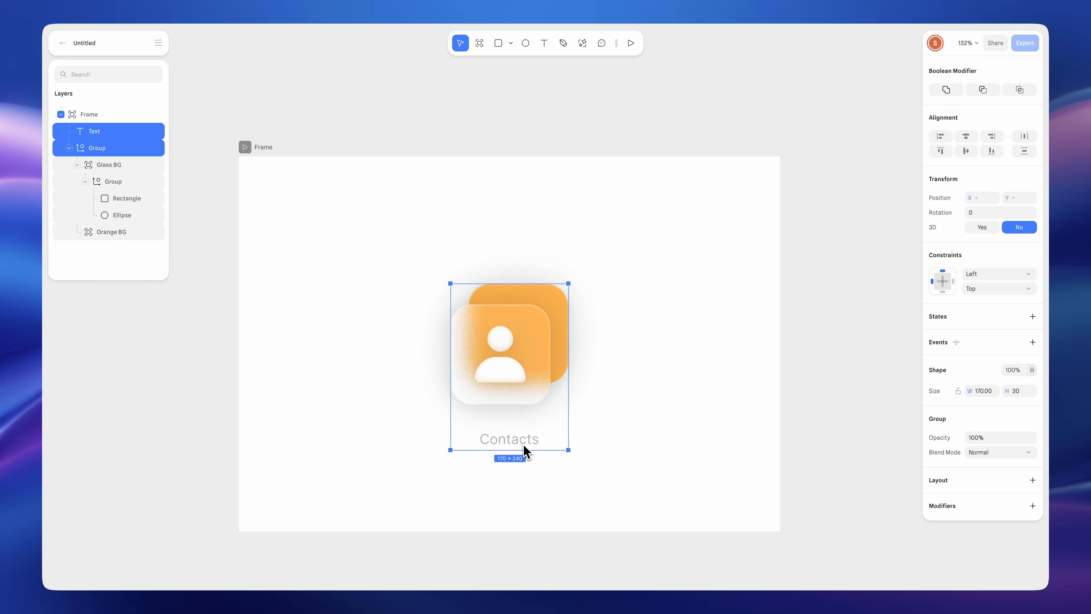
{"action": "key", "text": "super+g"}
{"action": "left_click", "coordinate": [967, 106]}
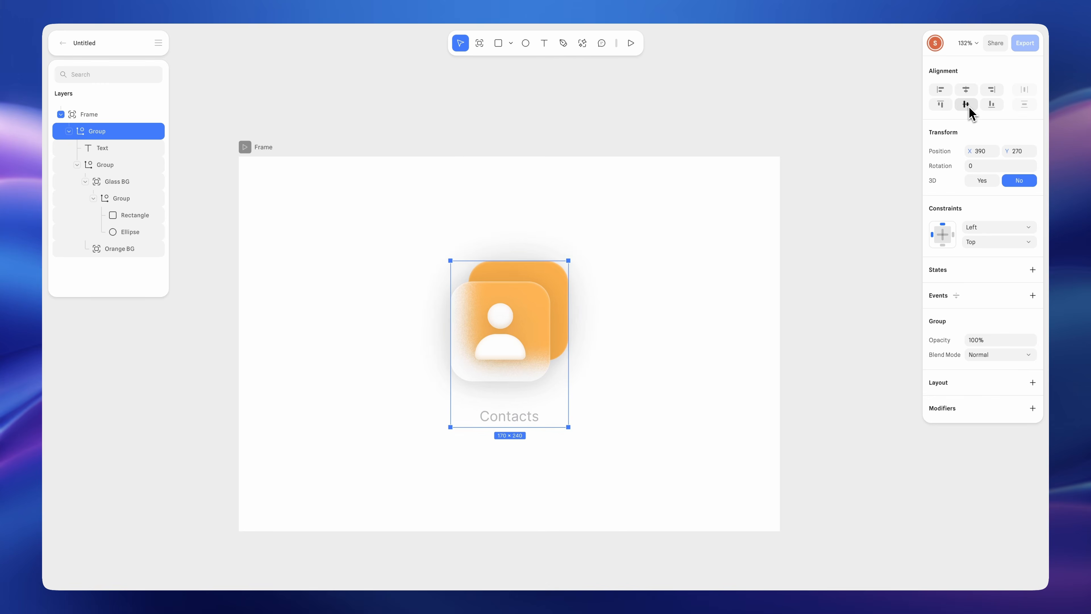
{"action": "left_click", "coordinate": [852, 335]}
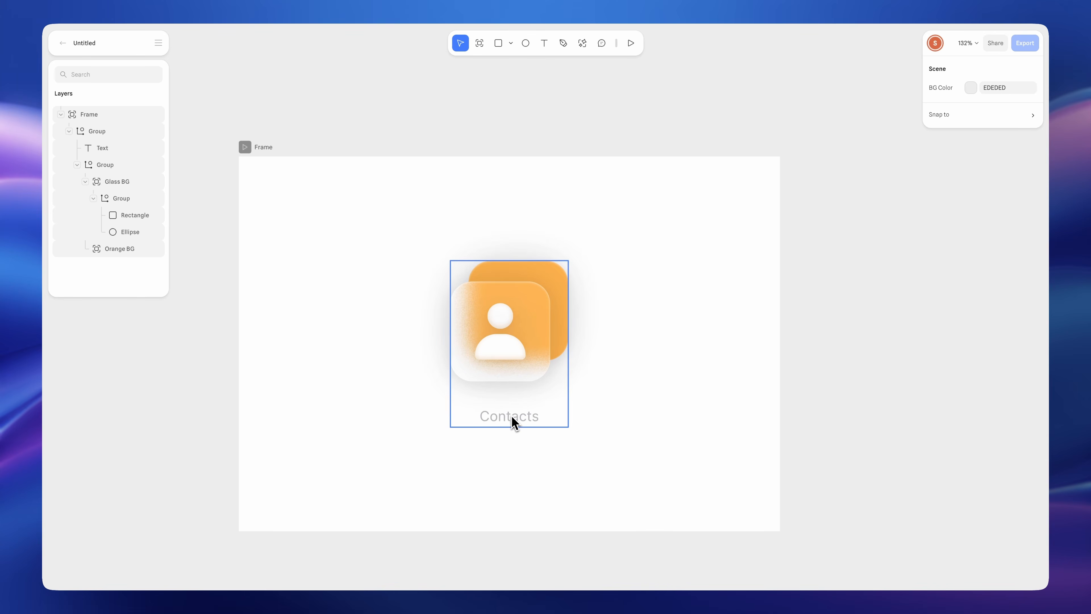
Try adding a state to Glass BG with a size of 154 × 154, and undo it
{"action": "left_click", "coordinate": [112, 182]}
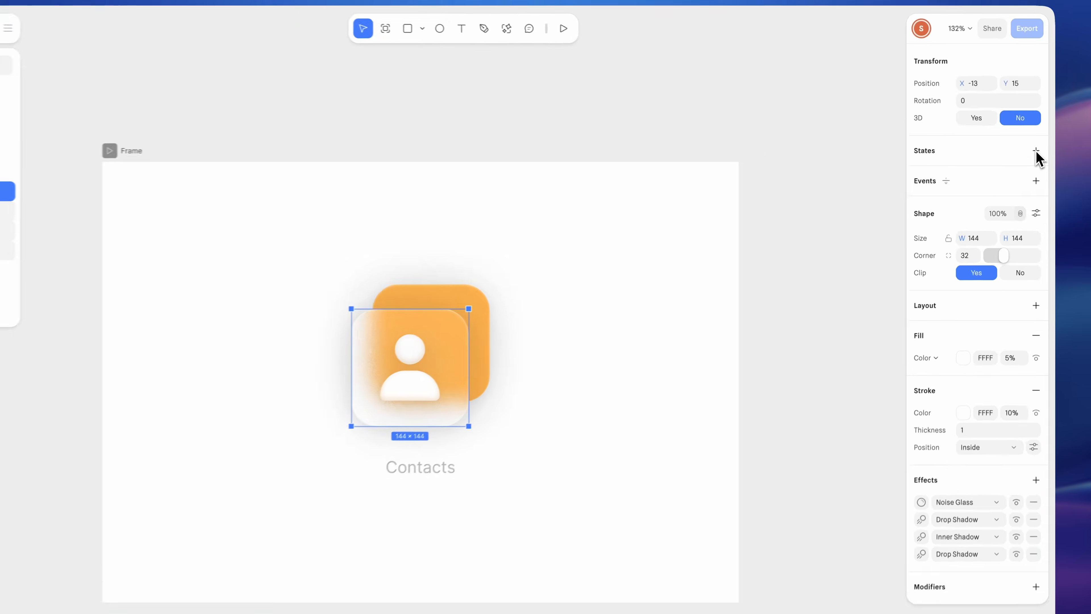
{"action": "left_click", "coordinate": [1033, 146]}
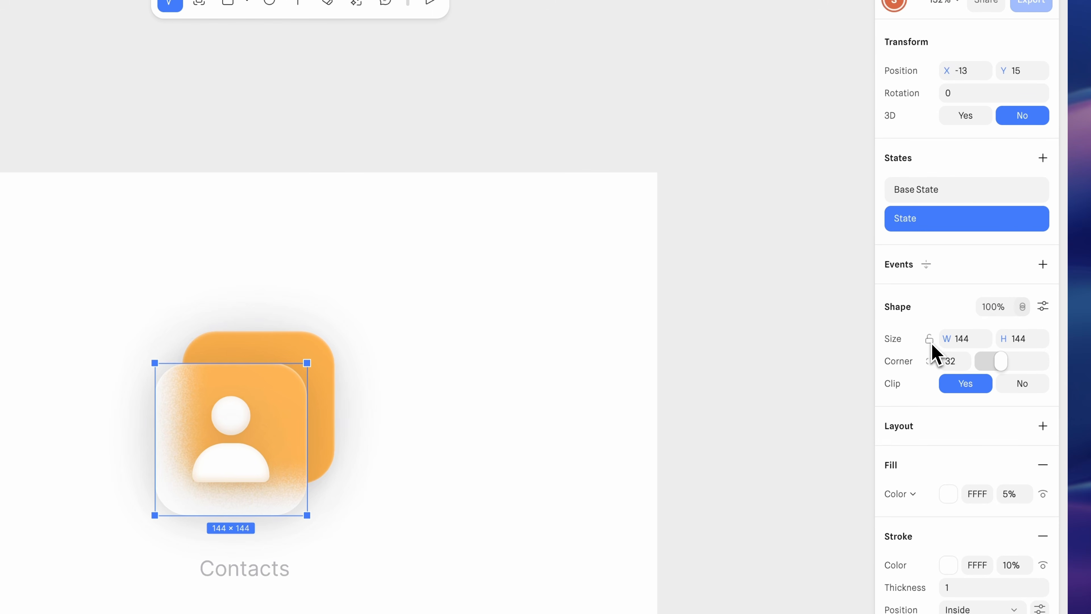
{"action": "left_click", "coordinate": [970, 342]}
{"action": "type", "text": "154"}
{"action": "key", "text": "Return"}
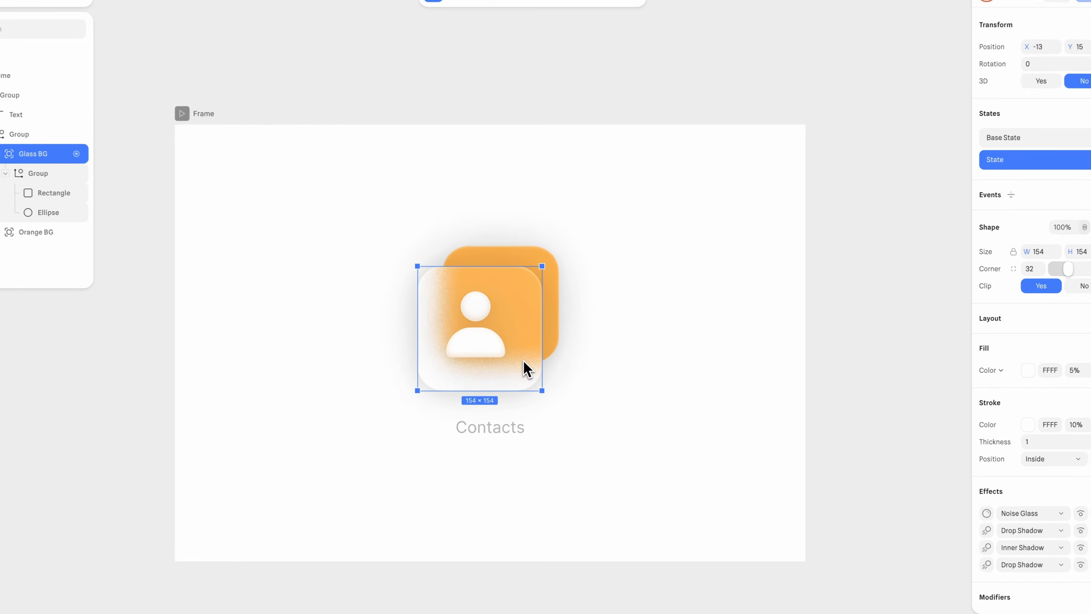
{"action": "key", "text": "super+z"}
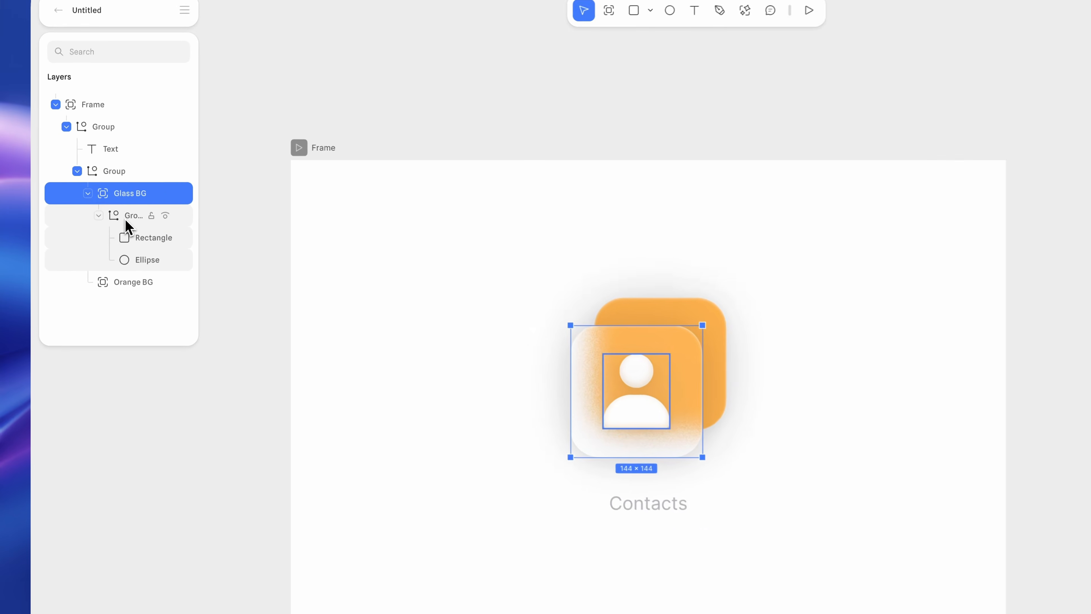
Set the person symbol group's horizontal and vertical constraints to Center within Glass BG
{"action": "left_click", "coordinate": [118, 198]}
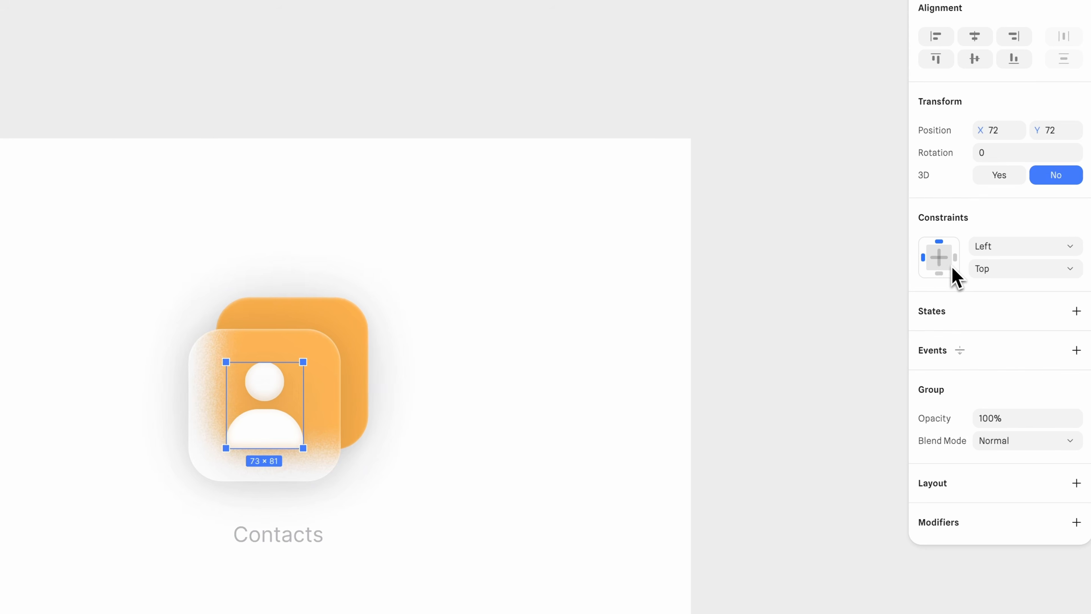
{"action": "left_click", "coordinate": [940, 256]}
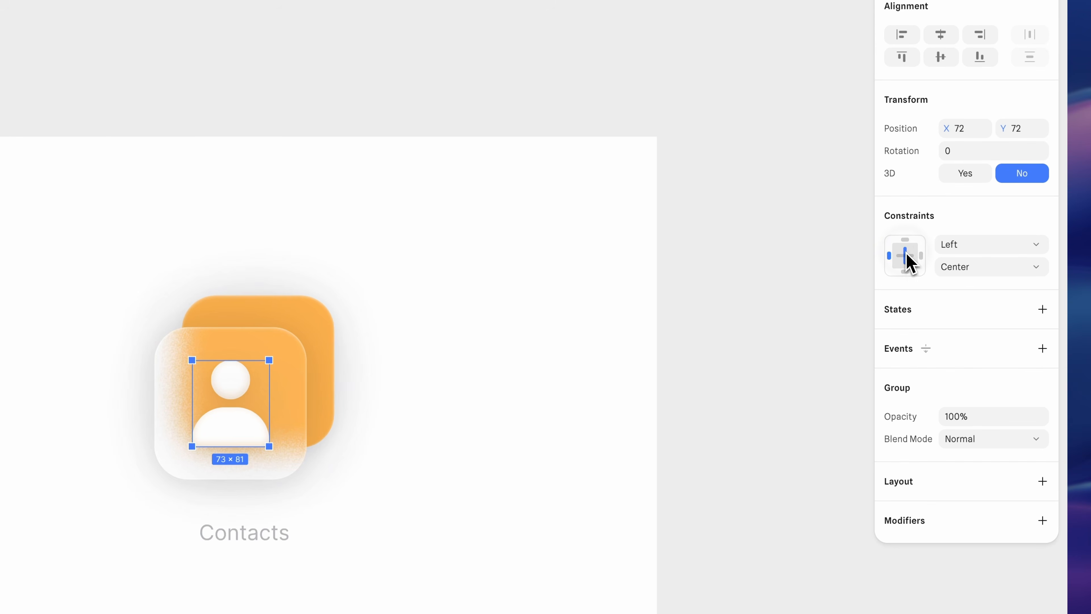
{"action": "left_click", "coordinate": [910, 258]}
{"action": "left_click", "coordinate": [971, 245]}
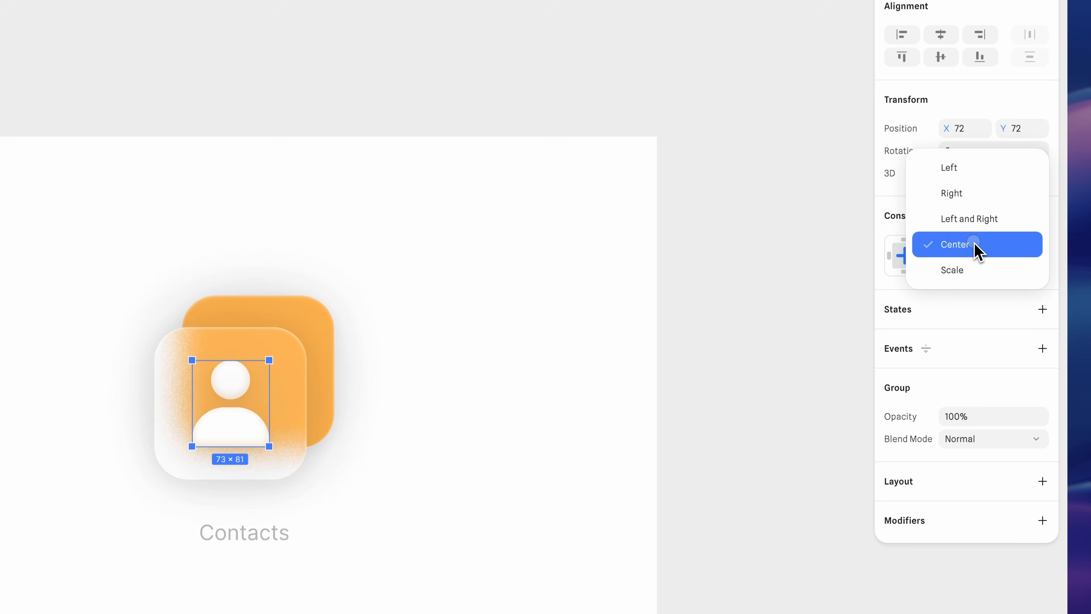
{"action": "left_click", "coordinate": [980, 249]}
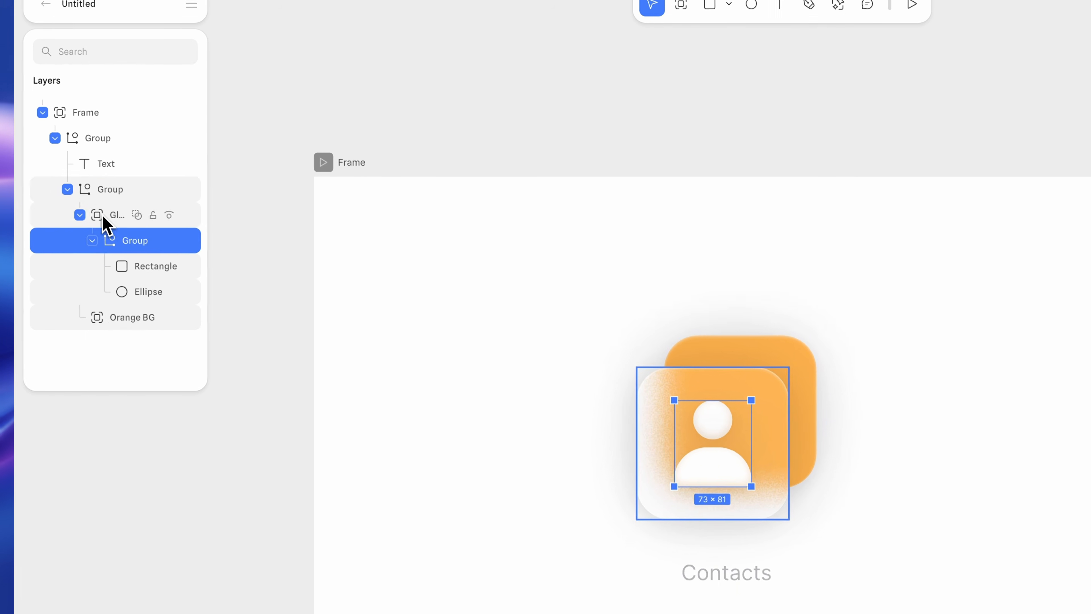
Add a new state to Glass BG and set its size to 154 × 154 in that state
{"action": "left_click", "coordinate": [105, 246]}
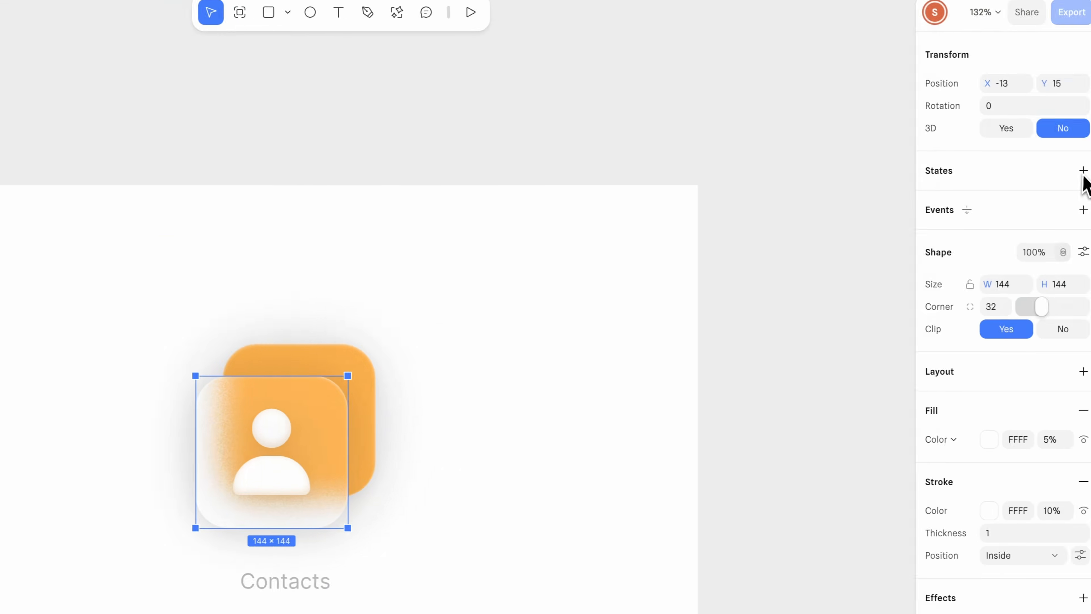
{"action": "left_click", "coordinate": [1083, 170]}
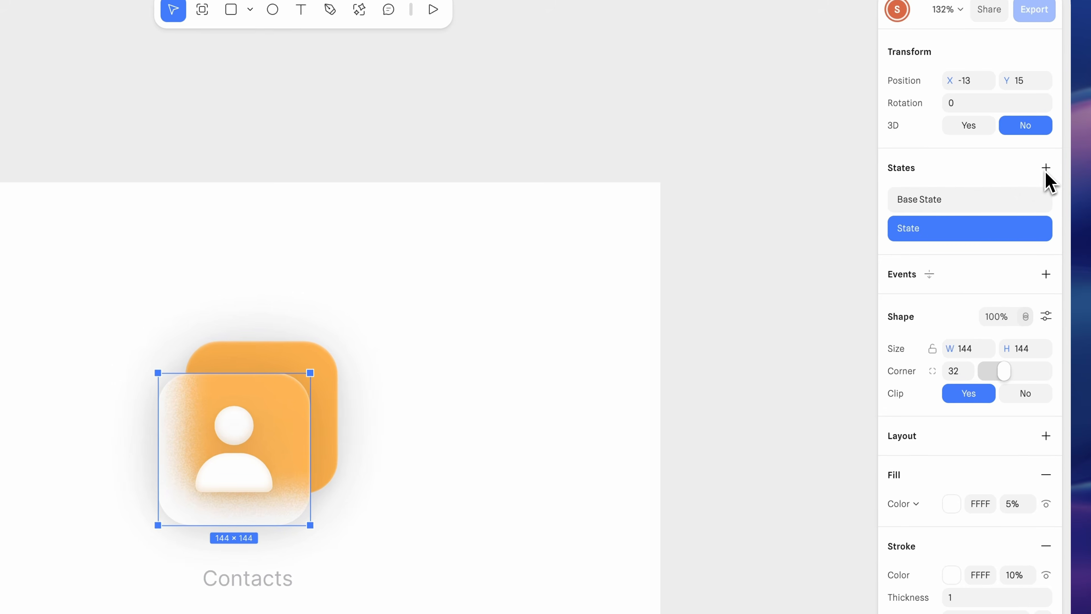
{"action": "left_click", "coordinate": [972, 351]}
{"action": "type", "text": "154"}
{"action": "key", "text": "Return"}
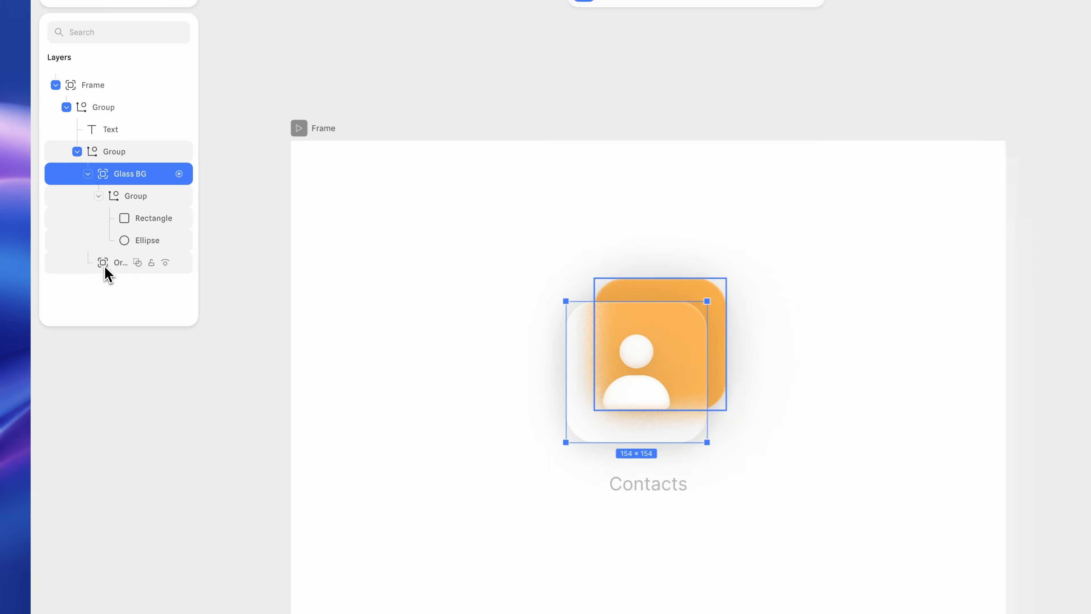
Add a state to Orange BG, enable 3D, and set its 3D rotation to X 15, a negative Y value and Z 8
{"action": "left_click", "coordinate": [98, 249]}
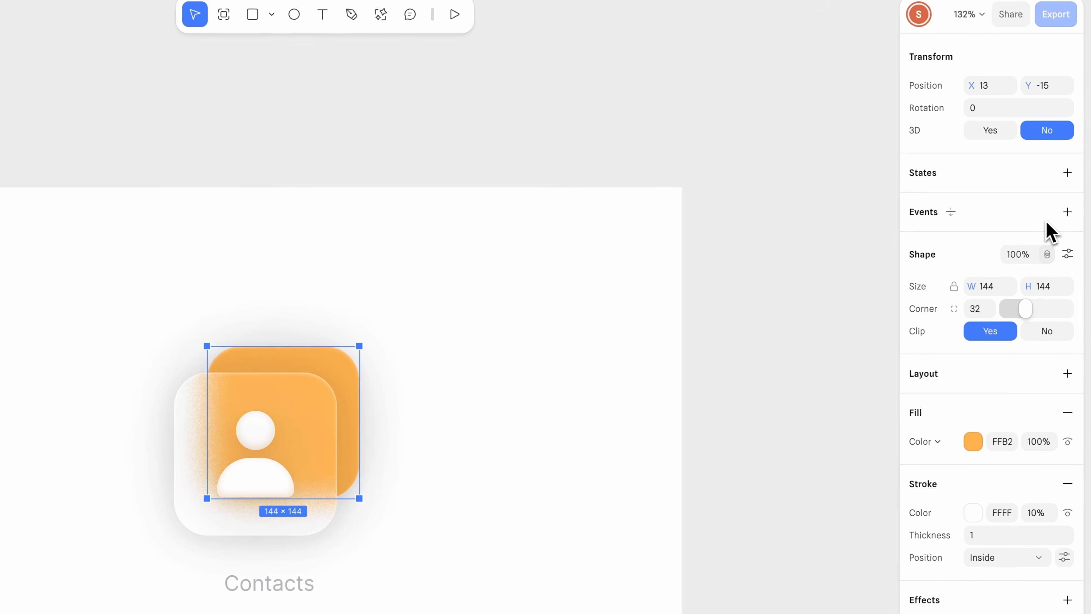
{"action": "left_click", "coordinate": [1067, 173]}
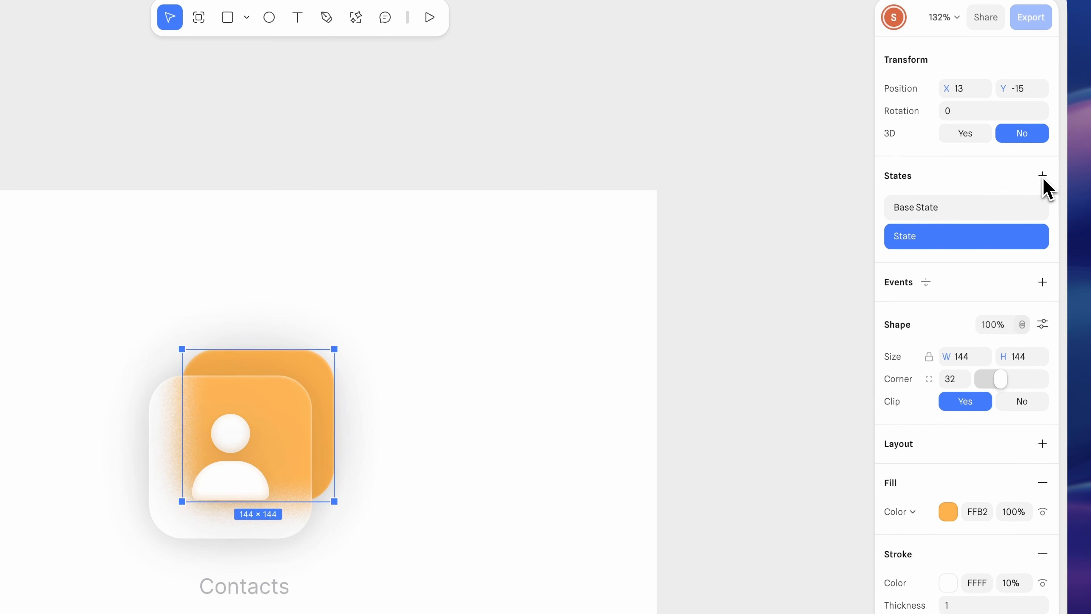
{"action": "left_click", "coordinate": [956, 137]}
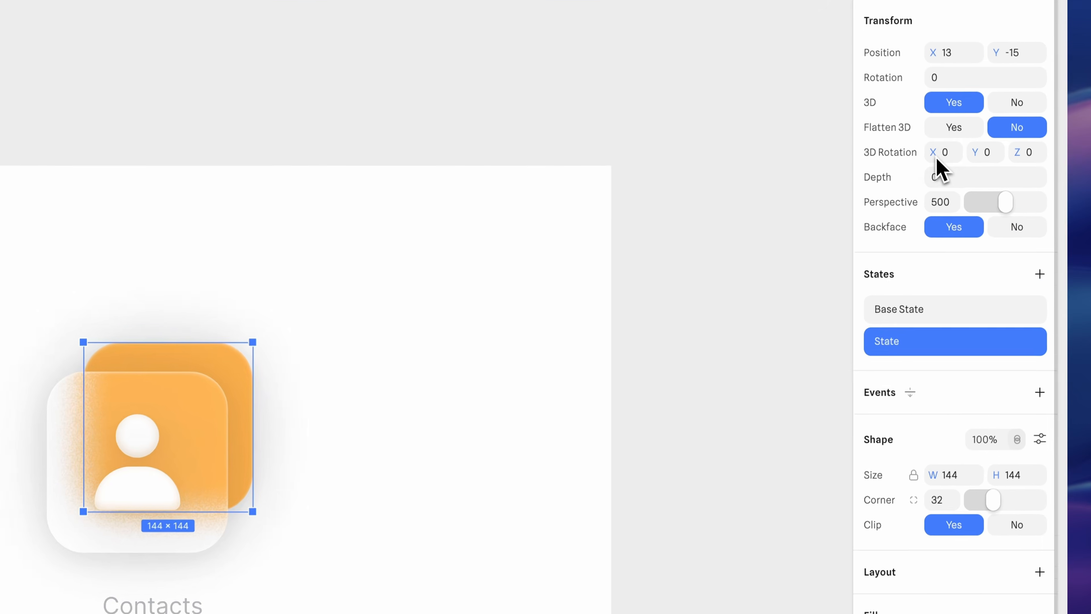
{"action": "left_click_drag", "start_coordinate": [917, 269], "coordinate": [923, 269]}
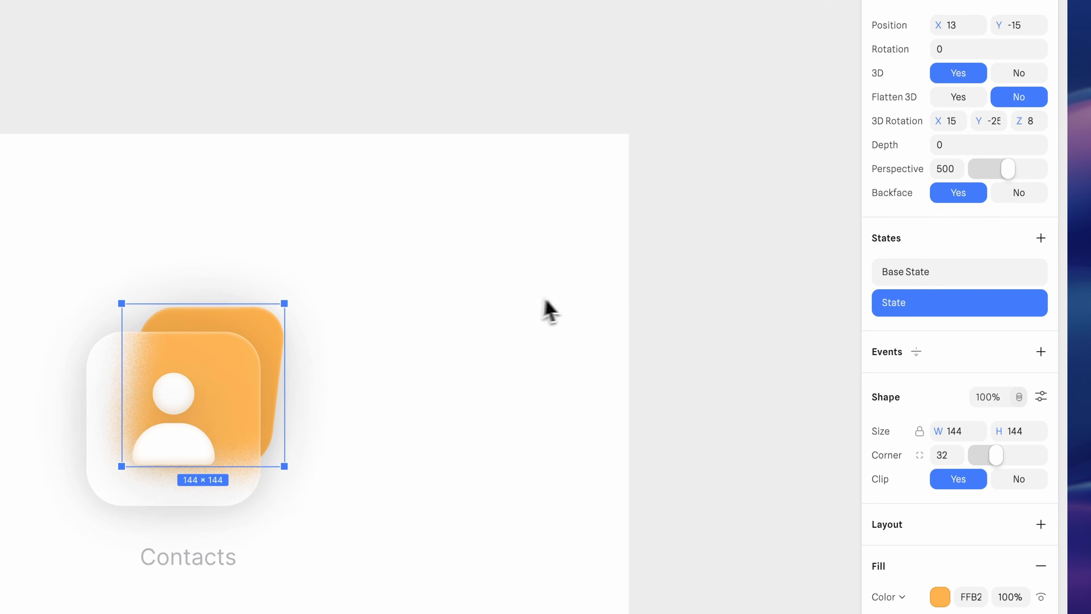
Add a state to the Contacts label in which its dark fill is fully opaque
{"action": "left_click", "coordinate": [210, 563]}
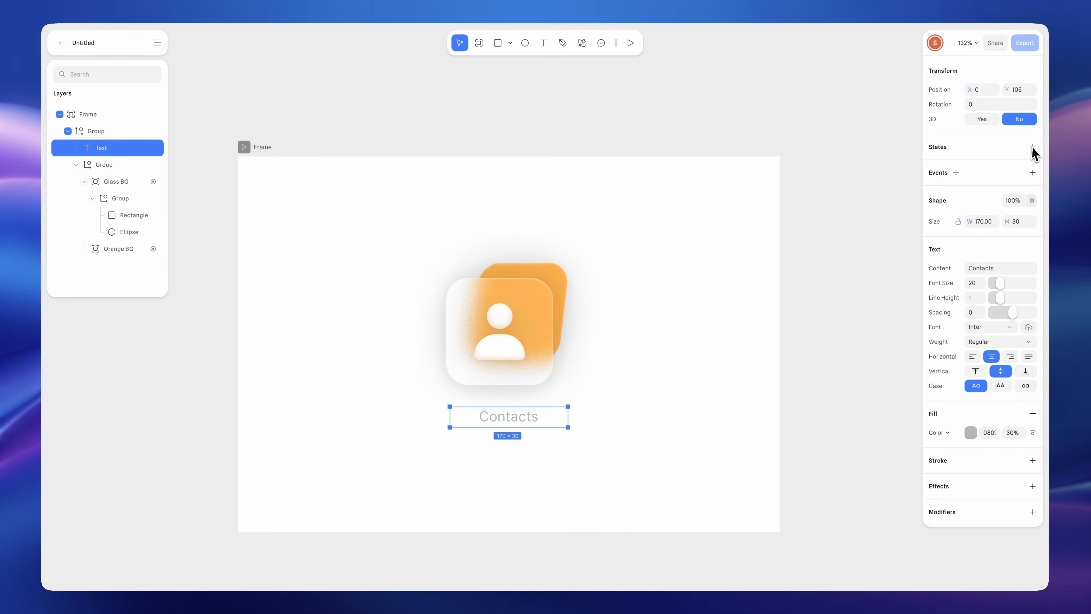
{"action": "left_click", "coordinate": [1032, 147]}
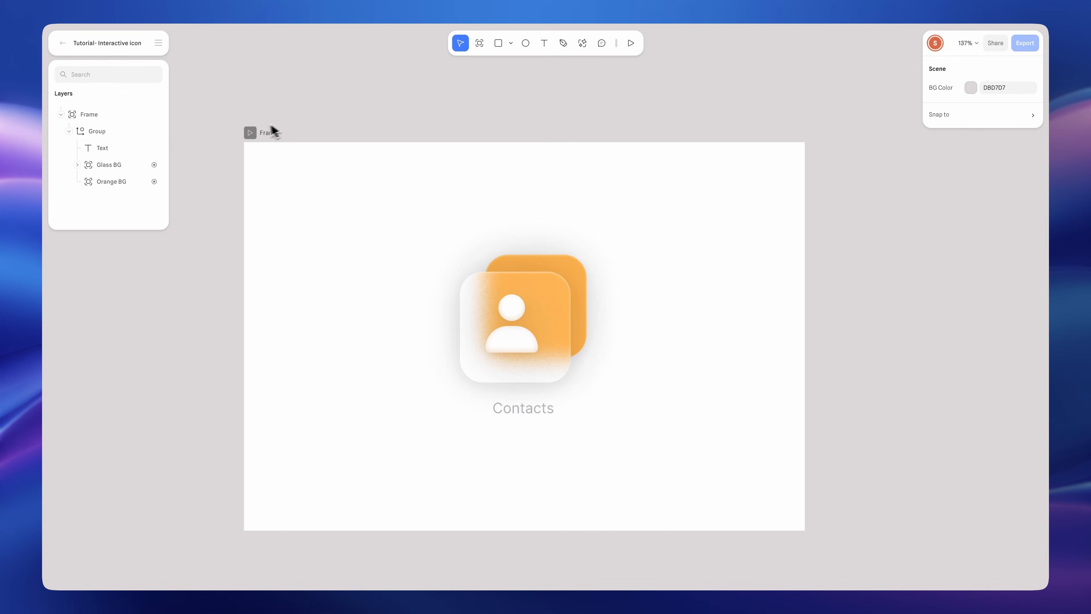
Group the Glass BG and Orange BG layers together
{"action": "left_click", "coordinate": [103, 170]}
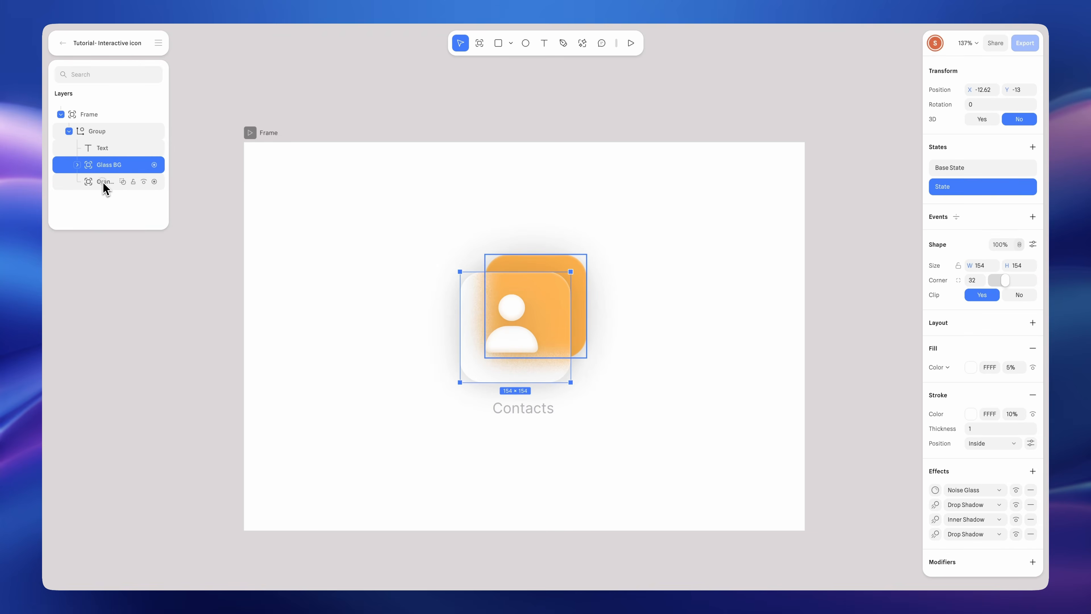
{"action": "left_click", "coordinate": [103, 183], "text": "shift"}
{"action": "key", "text": "super+g"}
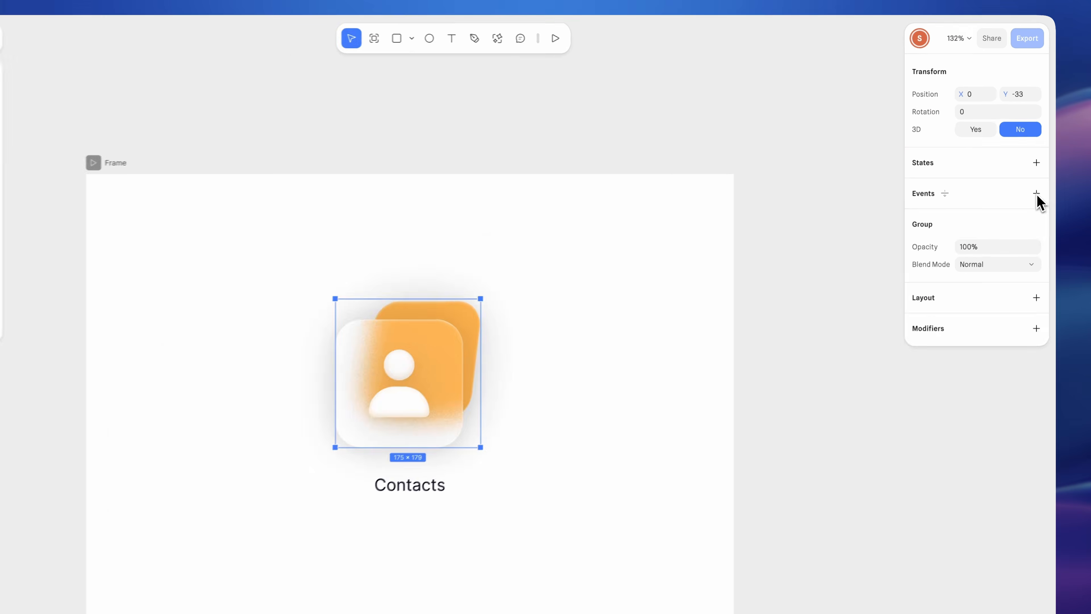
Add an event to the icon group and set its trigger to Mouse Hover
{"action": "left_click", "coordinate": [1033, 173]}
{"action": "left_click", "coordinate": [790, 129]}
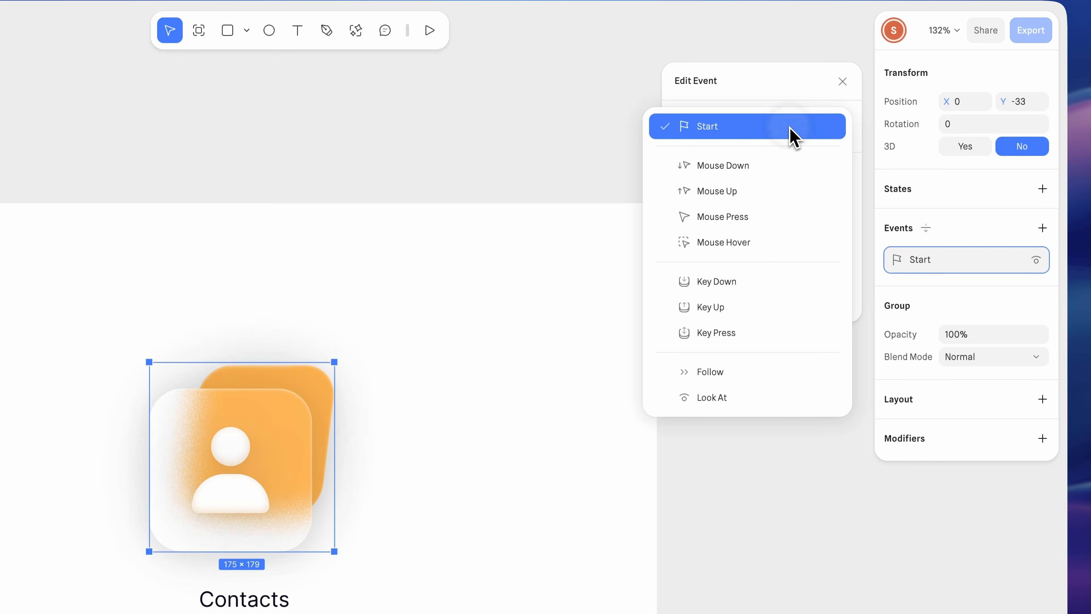
{"action": "left_click", "coordinate": [772, 241]}
{"action": "left_click", "coordinate": [768, 233]}
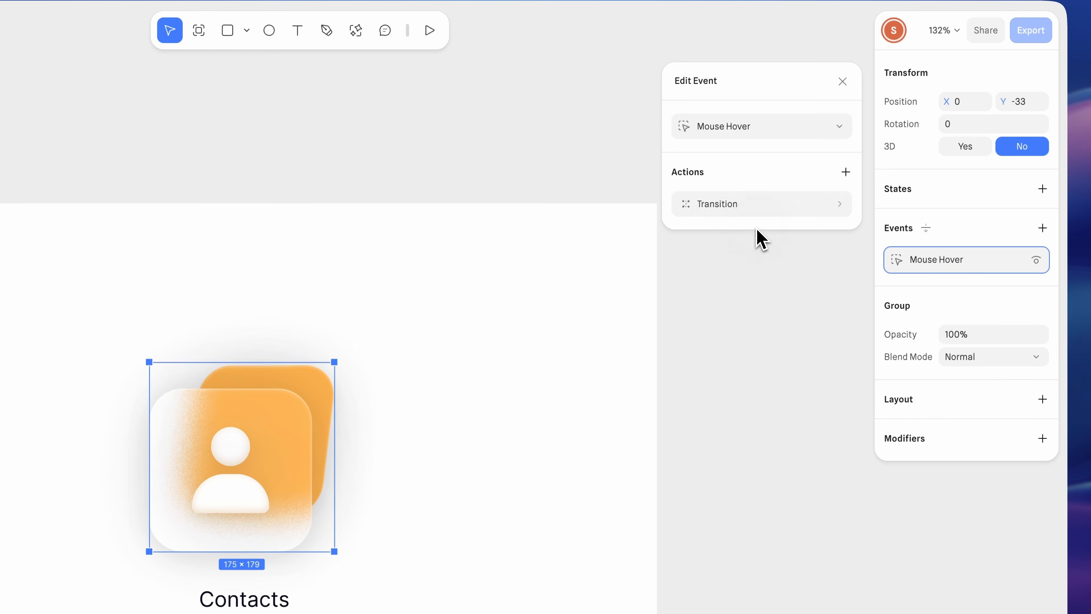
Configure the hover event's transition to target Orange BG and go from Base State to State with Spring easing
{"action": "left_click", "coordinate": [769, 207]}
{"action": "left_click", "coordinate": [782, 234]}
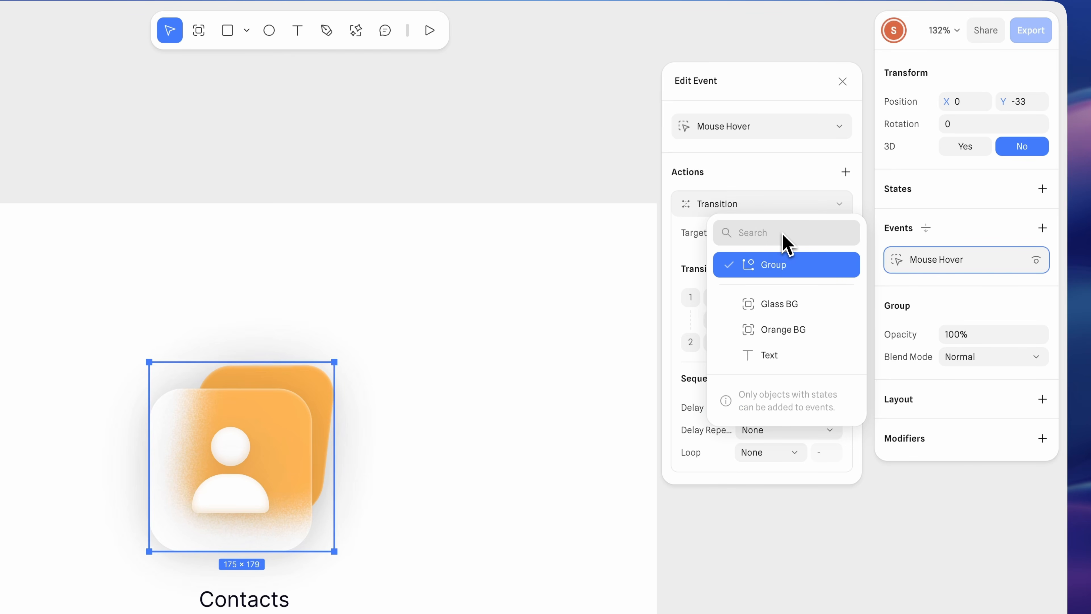
{"action": "left_click", "coordinate": [810, 296]}
{"action": "left_click", "coordinate": [810, 298]}
{"action": "left_click", "coordinate": [806, 320]}
{"action": "left_click", "coordinate": [806, 344]}
{"action": "left_click", "coordinate": [803, 394]}
{"action": "left_click", "coordinate": [798, 319]}
{"action": "left_click", "coordinate": [804, 372]}
{"action": "left_click", "coordinate": [799, 424]}
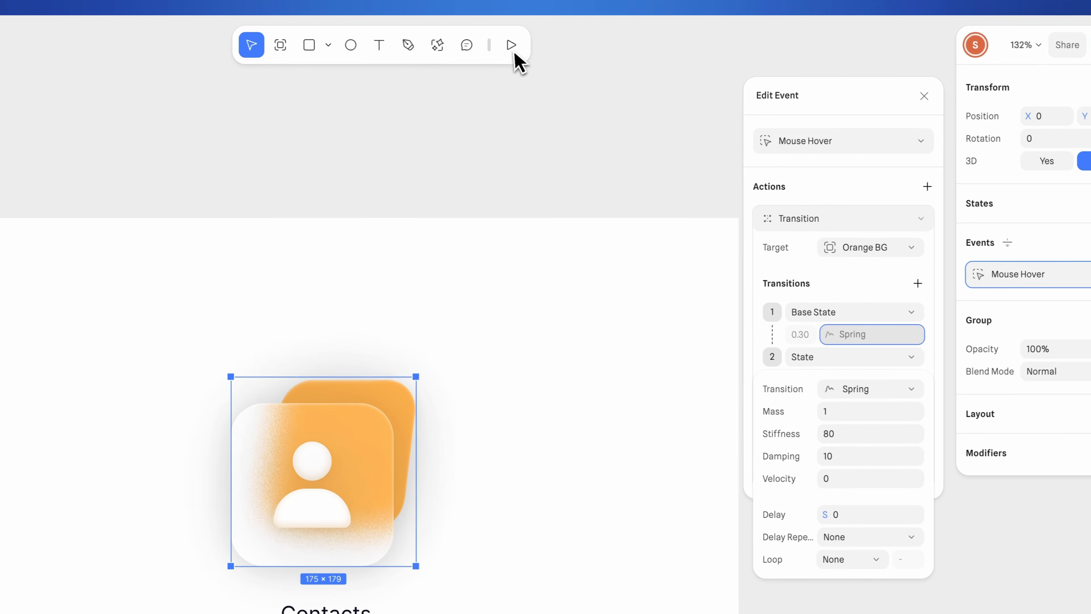
Preview the hover animation of the orange square and return to the editor
{"action": "left_click", "coordinate": [430, 30]}
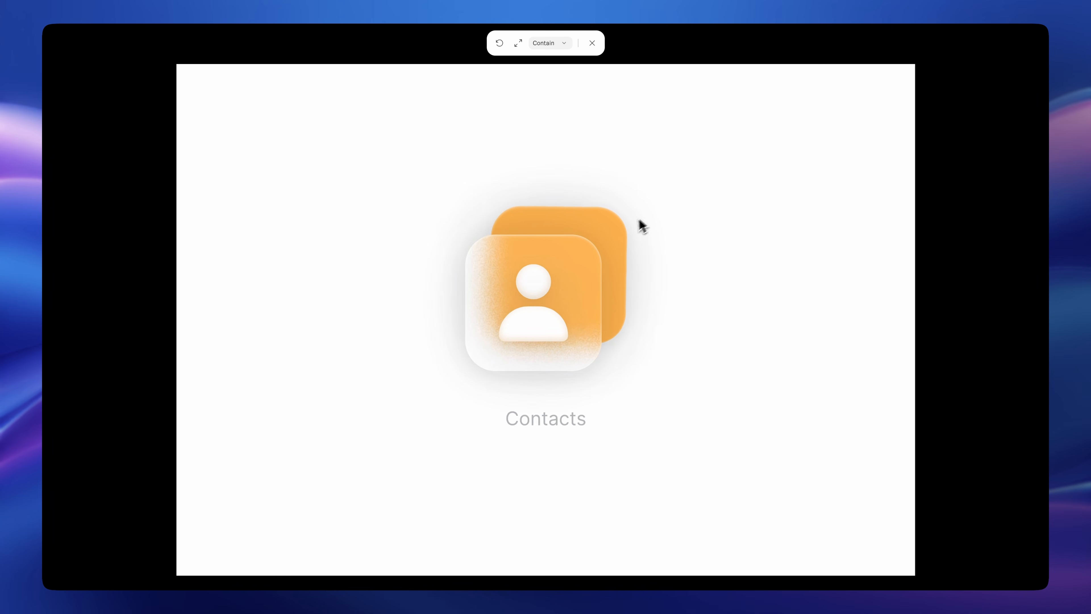
{"action": "left_click", "coordinate": [593, 43]}
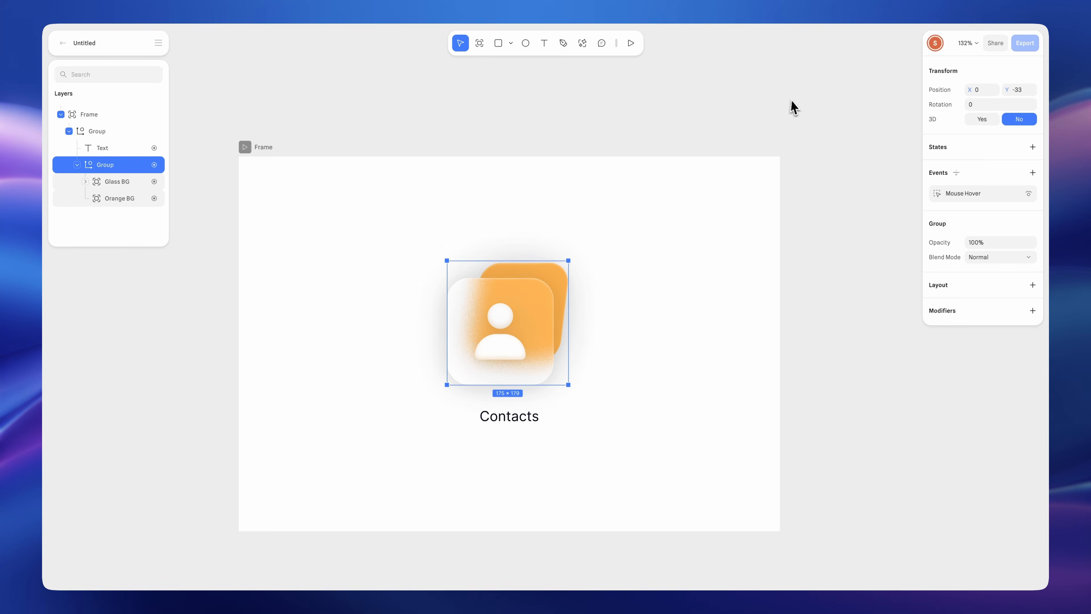
Duplicate the Transition action within the icon group's Mouse Hover event
{"action": "left_click", "coordinate": [973, 198]}
{"action": "right_click", "coordinate": [842, 157]}
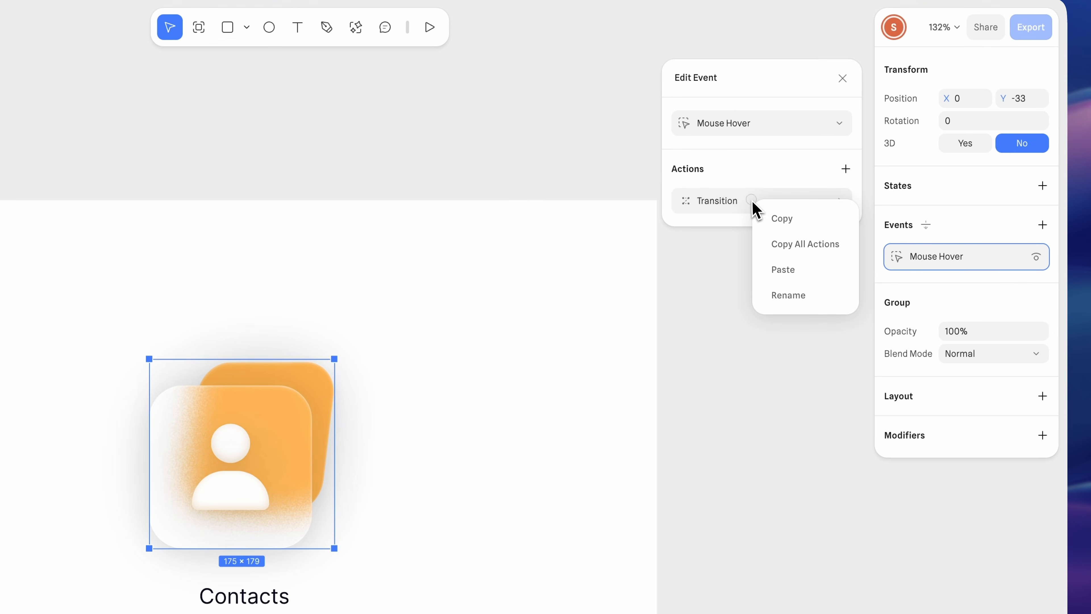
{"action": "left_click", "coordinate": [793, 270]}
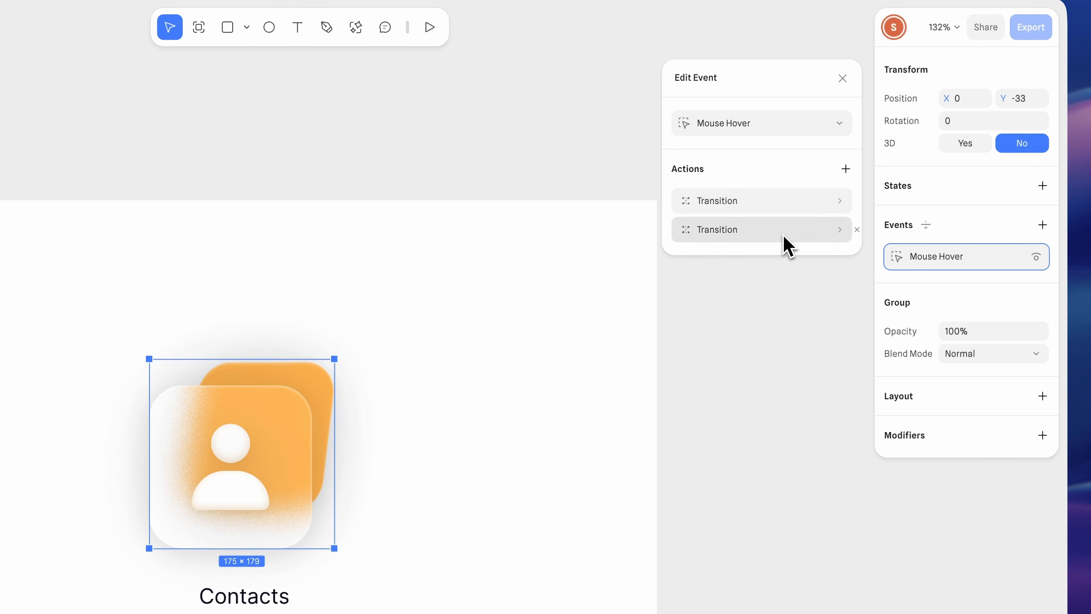
Configure the second hover transition to target Glass BG and go from Base State to State
{"action": "left_click", "coordinate": [786, 232]}
{"action": "left_click", "coordinate": [794, 260]}
{"action": "left_click", "coordinate": [794, 271]}
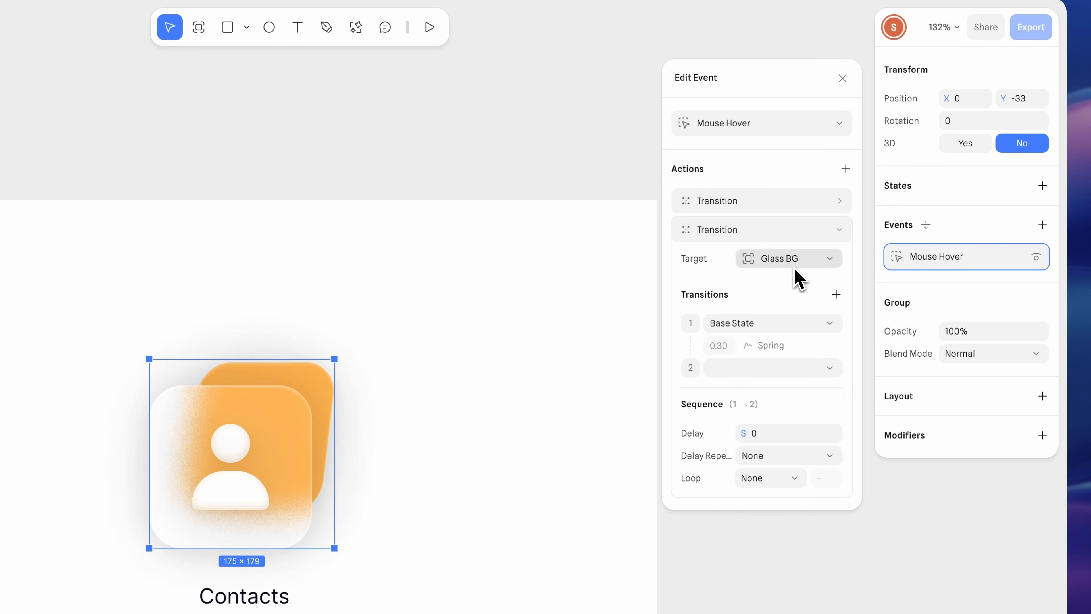
{"action": "left_click", "coordinate": [780, 368]}
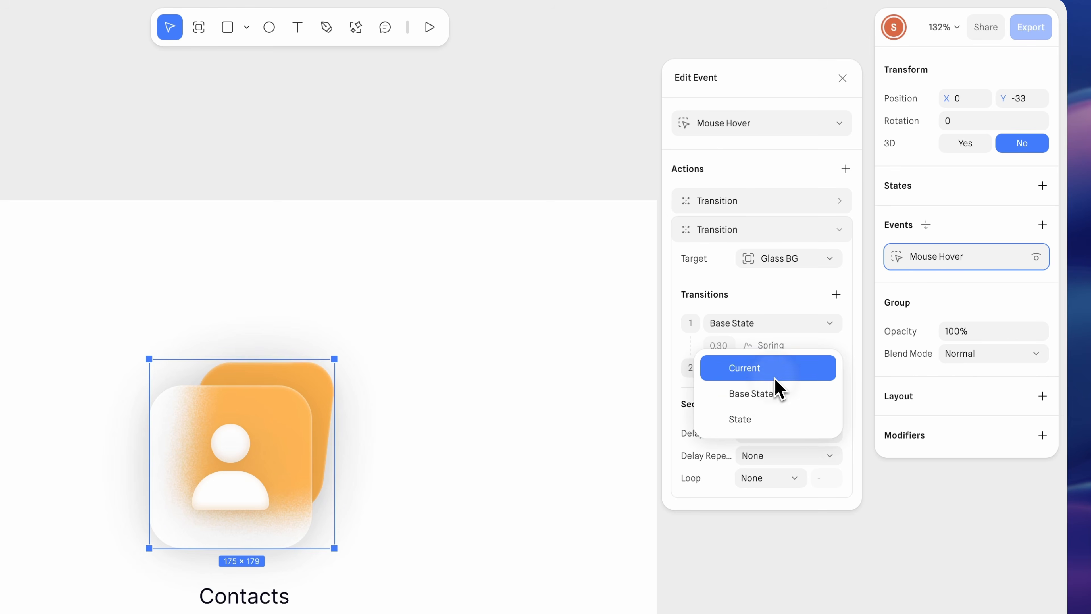
{"action": "left_click", "coordinate": [769, 420]}
Duplicate the Glass BG transition, make the copy target Text from Base State to State, and preview the hover animation
{"action": "left_click", "coordinate": [771, 230]}
{"action": "right_click", "coordinate": [780, 235]}
{"action": "left_click", "coordinate": [802, 300]}
{"action": "left_click", "coordinate": [791, 258]}
{"action": "left_click", "coordinate": [796, 289]}
{"action": "left_click", "coordinate": [792, 344]}
{"action": "left_click", "coordinate": [784, 396]}
{"action": "left_click", "coordinate": [776, 448]}
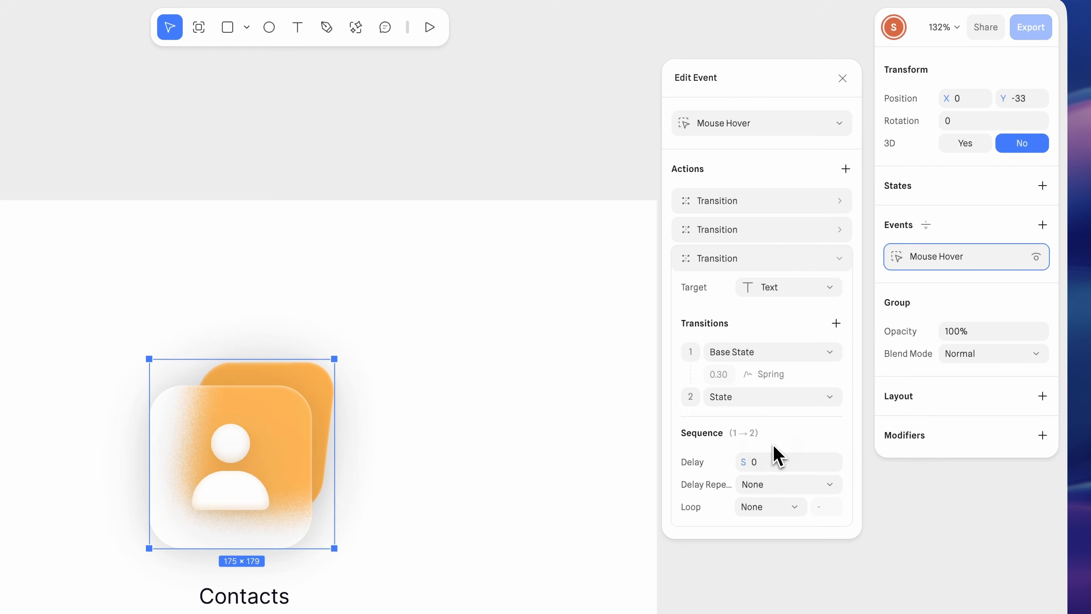
{"action": "left_click", "coordinate": [429, 27]}
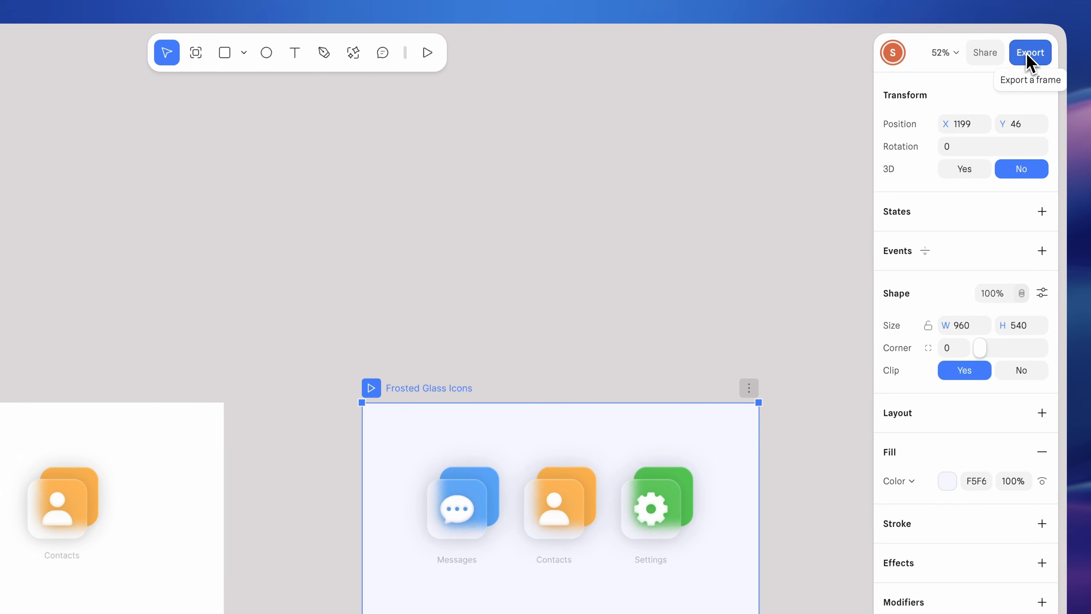
Copy the iframe embed code from the Frosted Glass Icons frame's export options and paste it into the HTML embed component in Framer
{"action": "left_click", "coordinate": [1026, 42]}
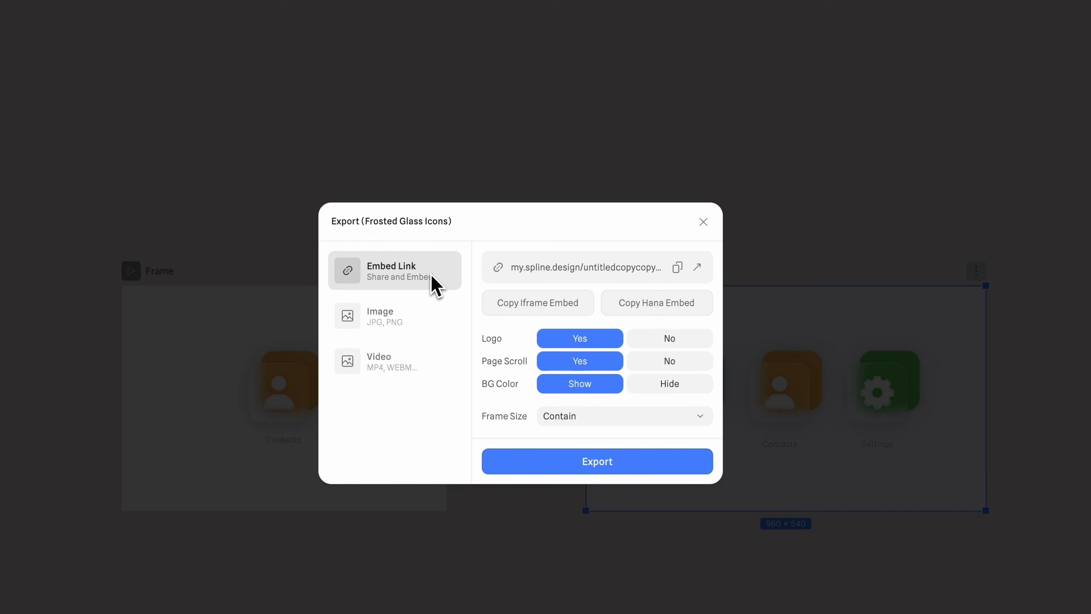
{"action": "left_click", "coordinate": [564, 306]}
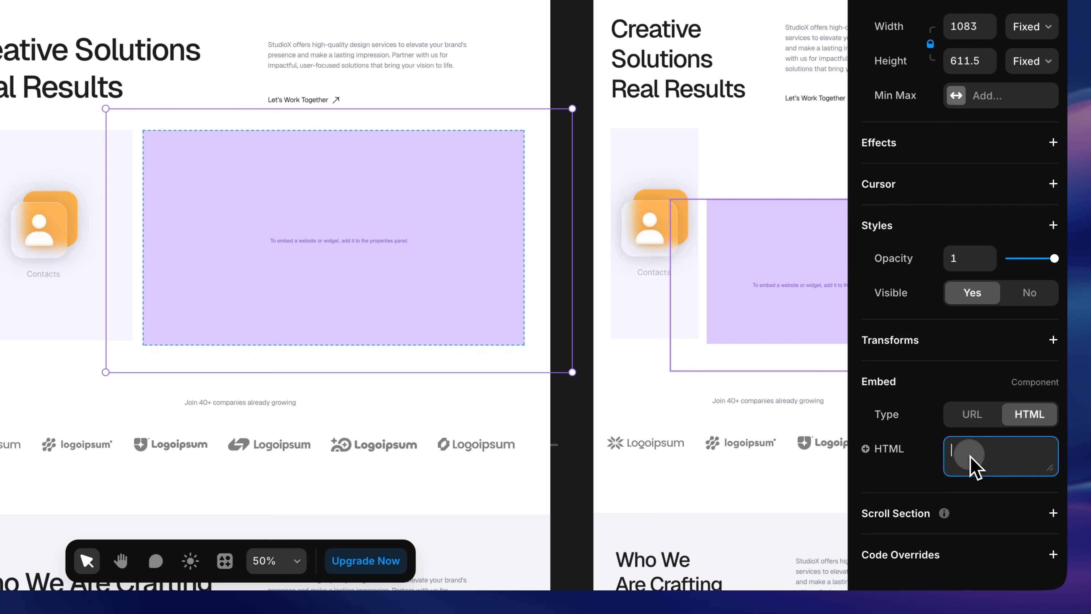
{"action": "key", "text": "super+v"}
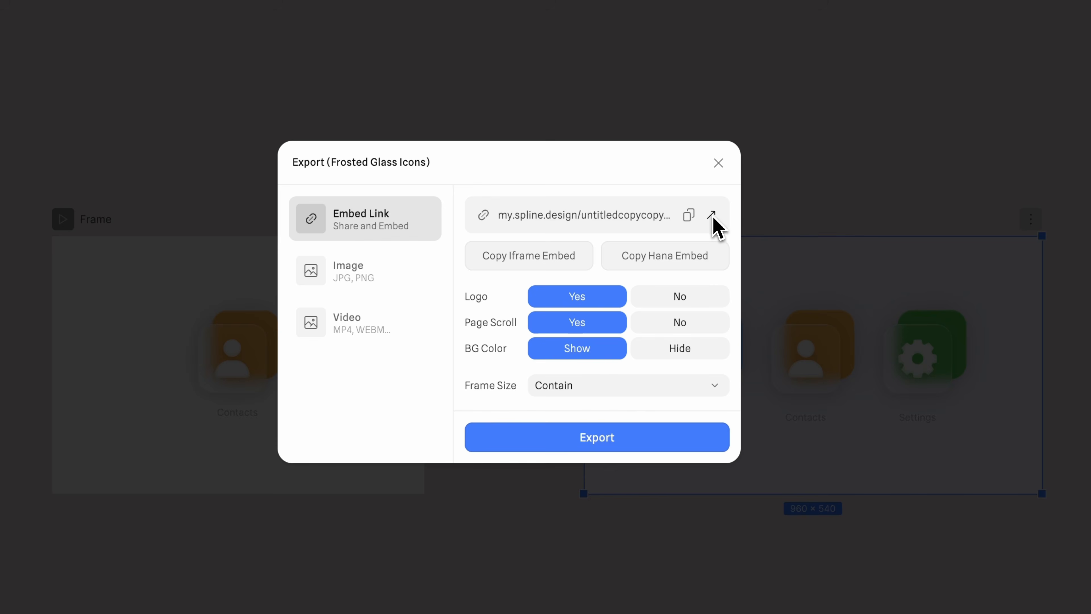
Open the Frosted Glass Icons frame's public embed link from Hana's export options to check the hover animations
{"action": "left_click", "coordinate": [711, 215]}
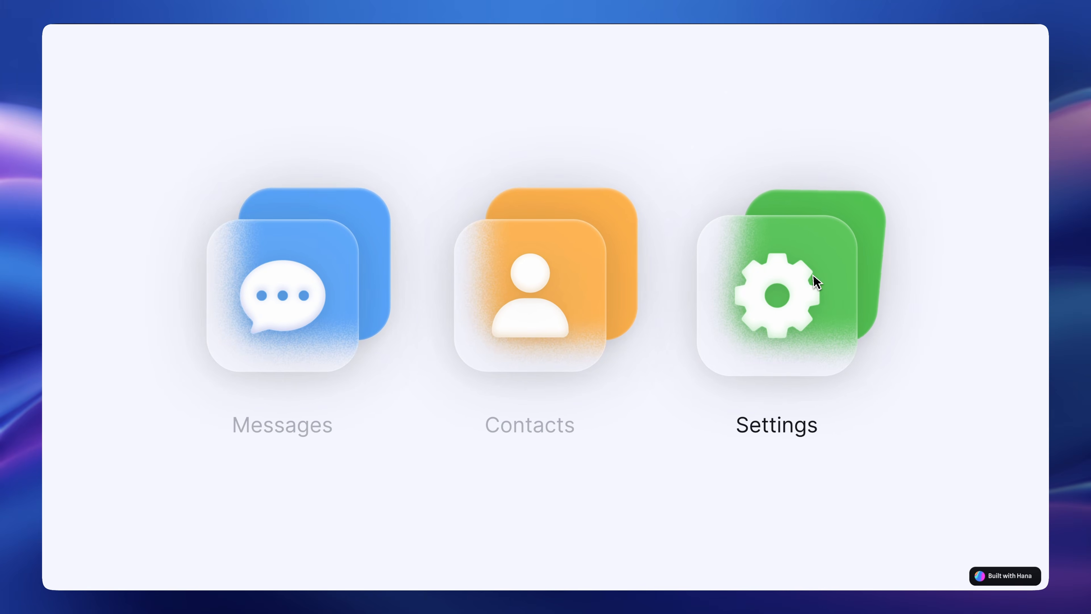